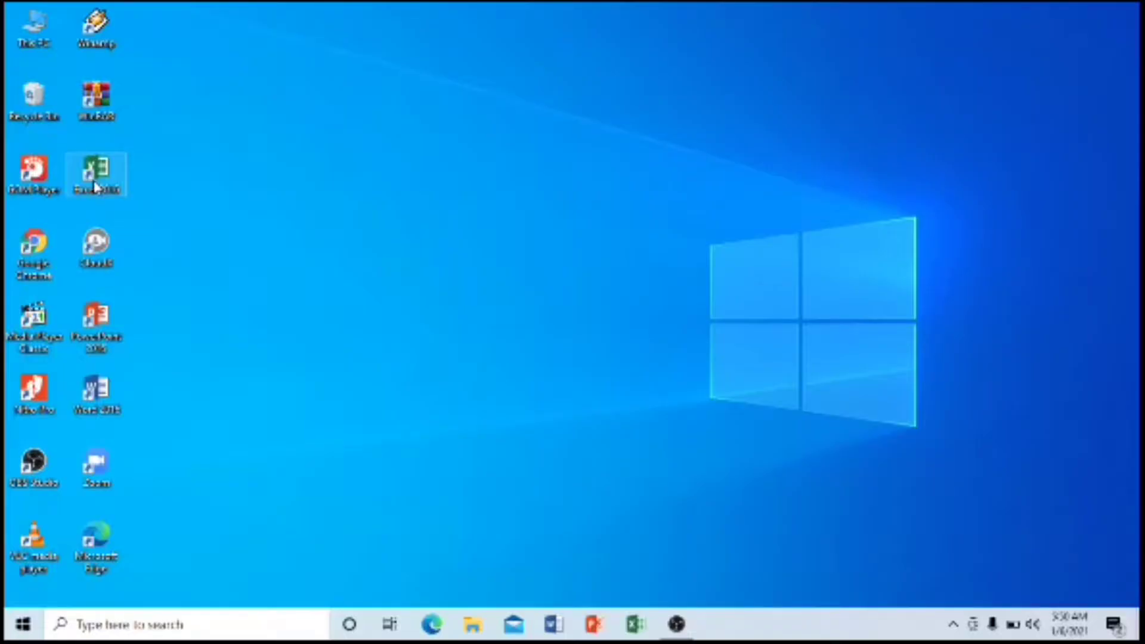
Open Excel with a new blank workbook and select cell A1
double_click(94, 179)
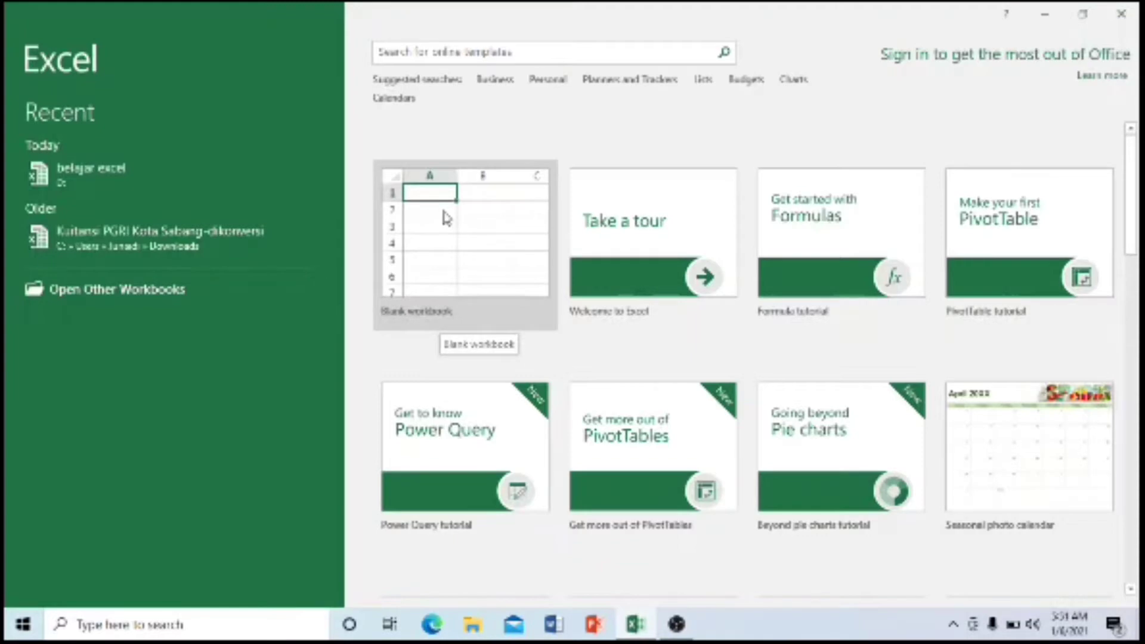
left_click(445, 224)
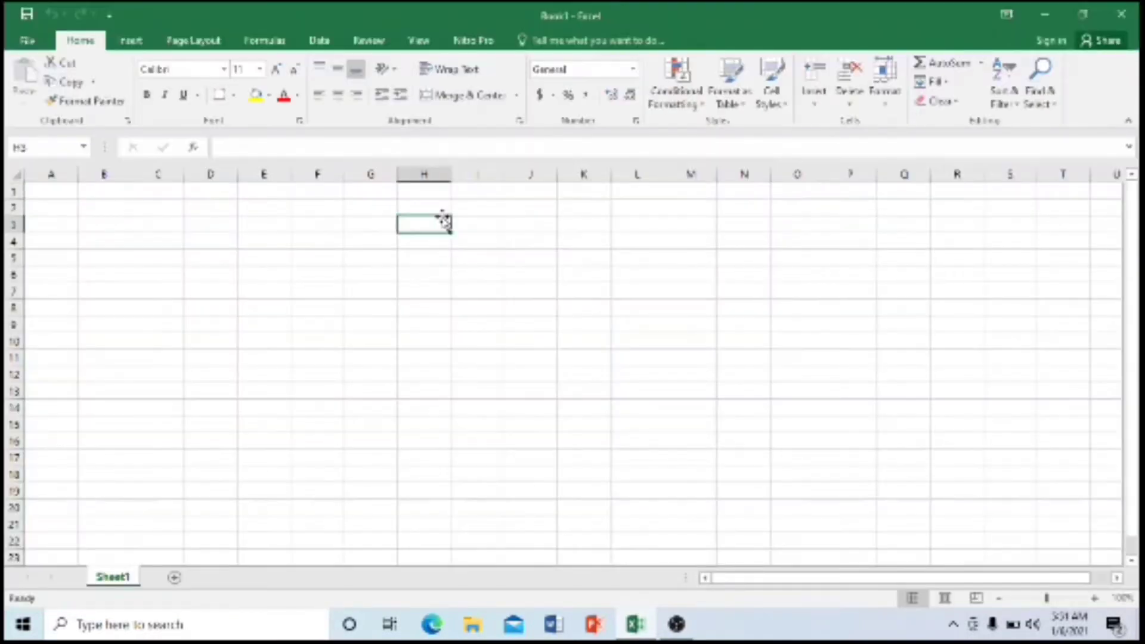
left_click(56, 192)
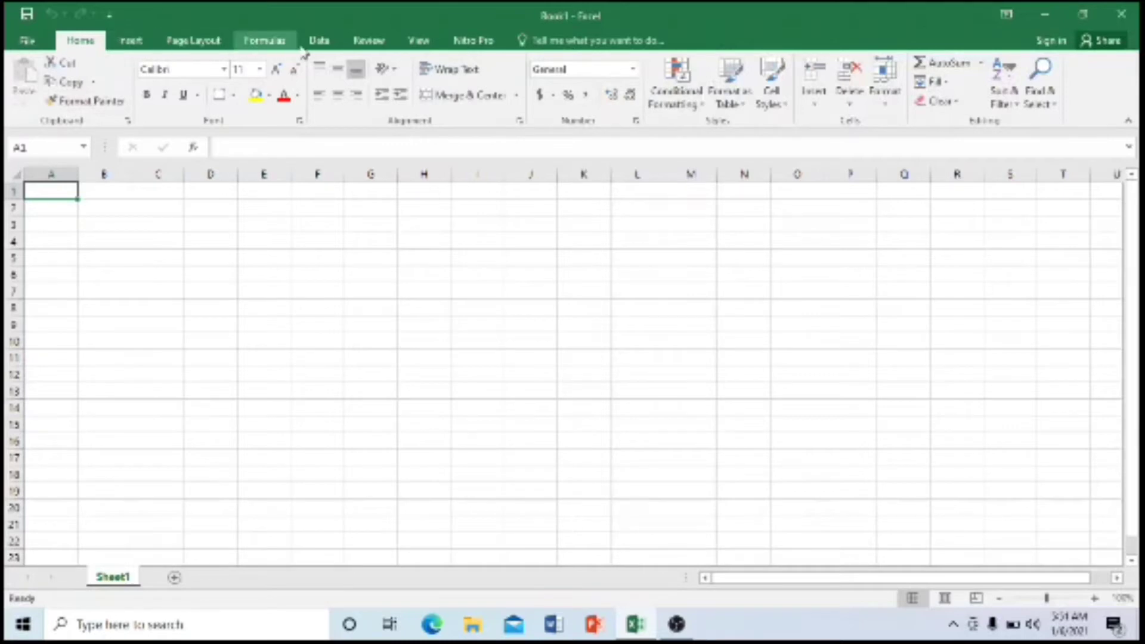
left_click(131, 43)
left_click(197, 41)
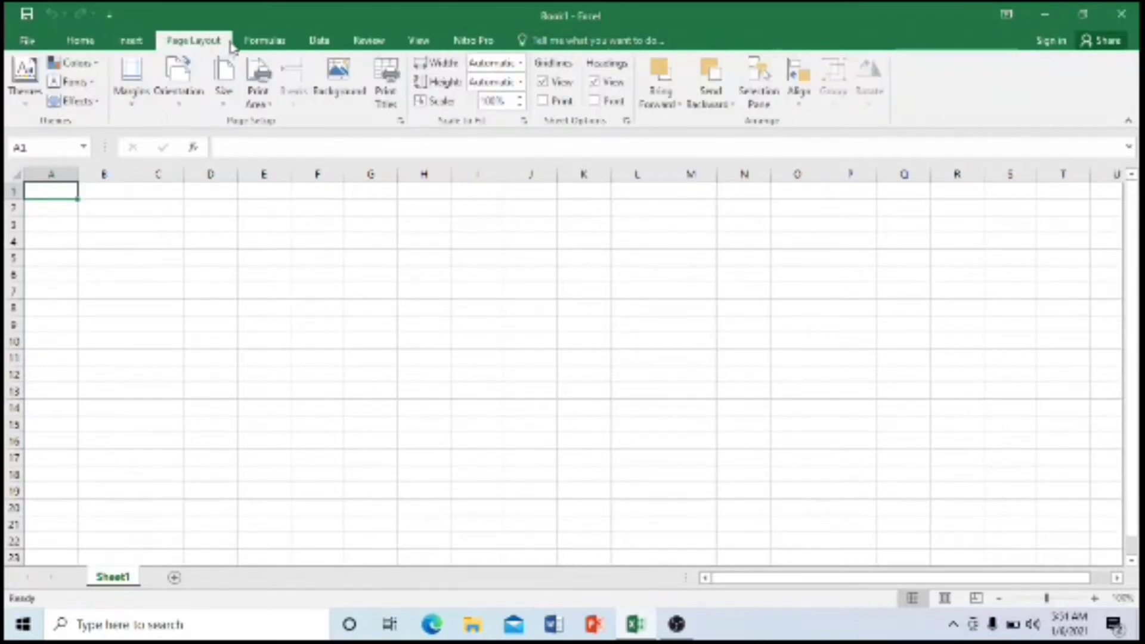
left_click(263, 40)
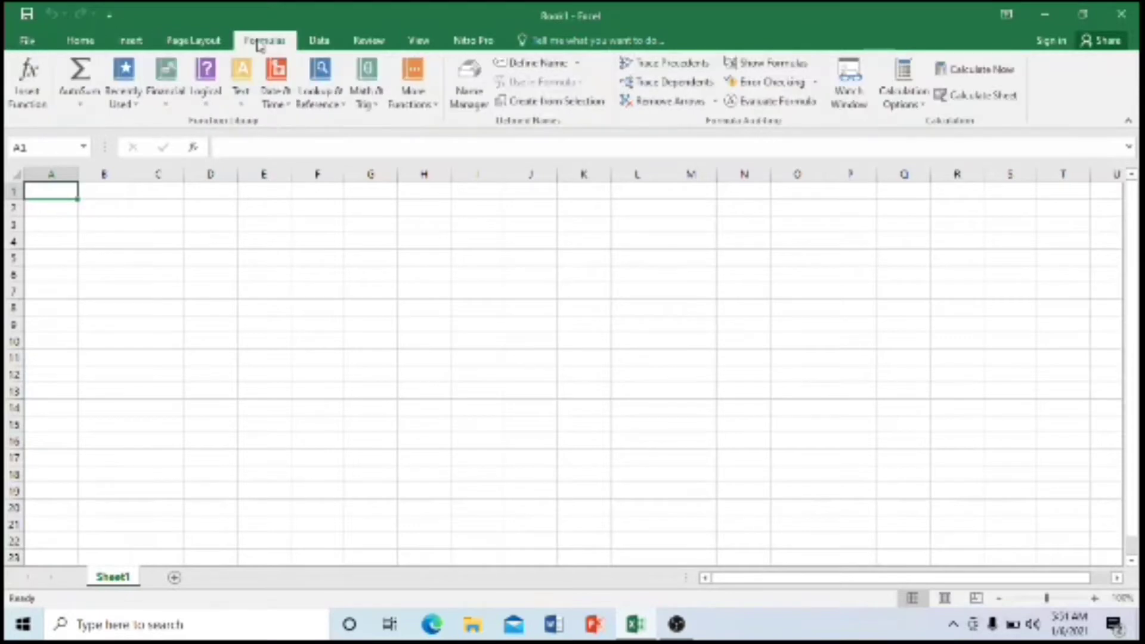
left_click(319, 42)
left_click(86, 42)
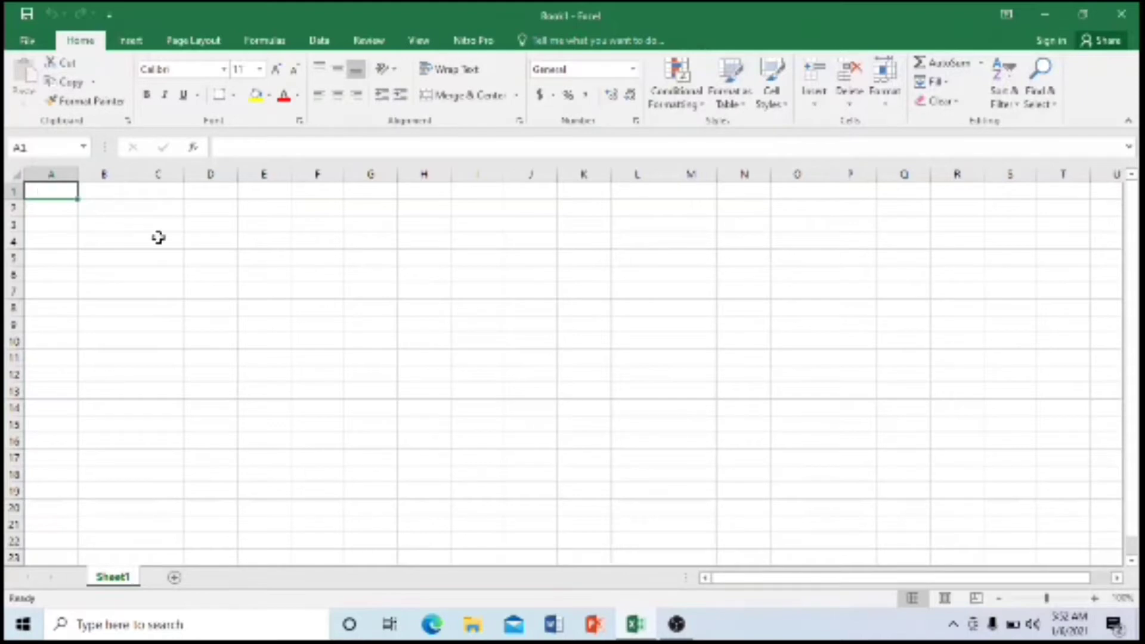
left_click(173, 278)
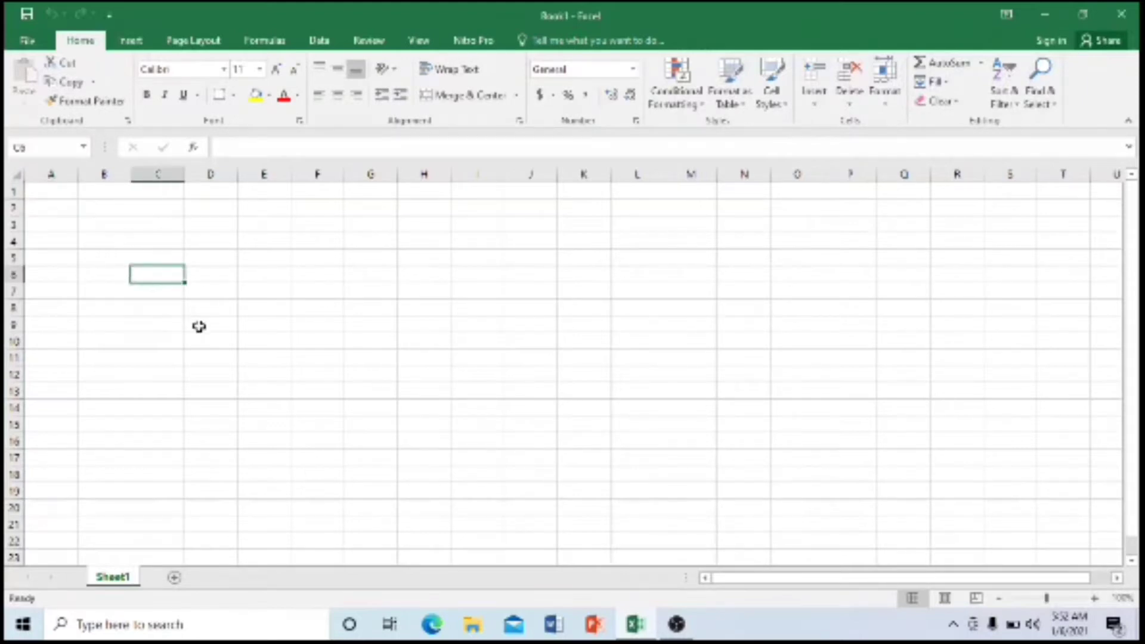
left_click(311, 288)
left_click(485, 345)
left_click(298, 272)
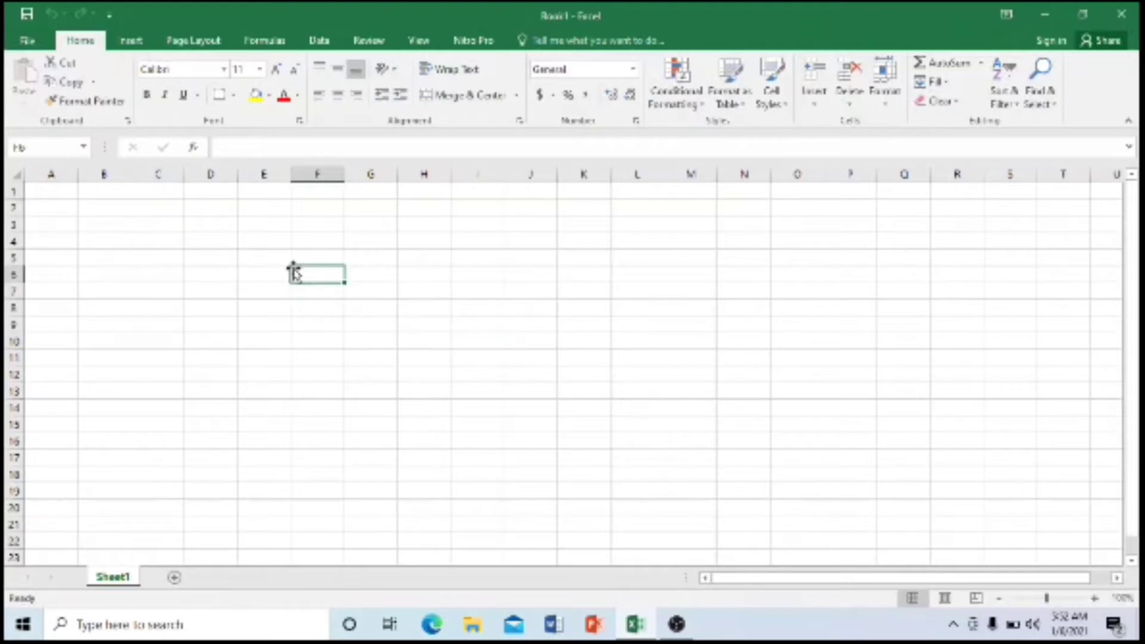
left_click(271, 371)
left_click(401, 358)
left_click(286, 279)
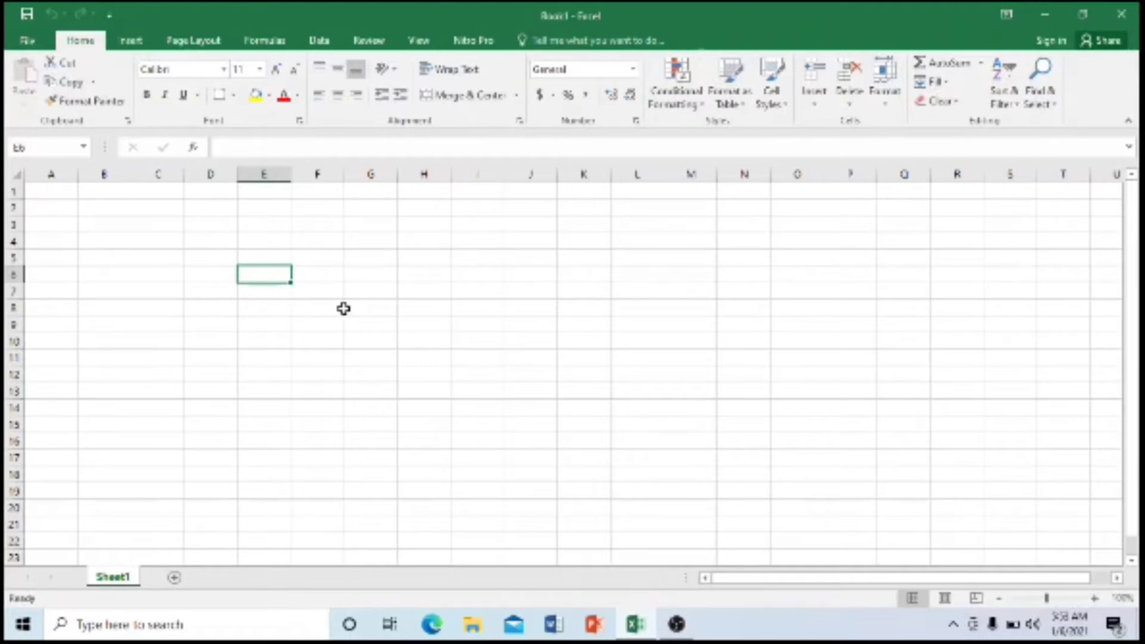
left_click(201, 288)
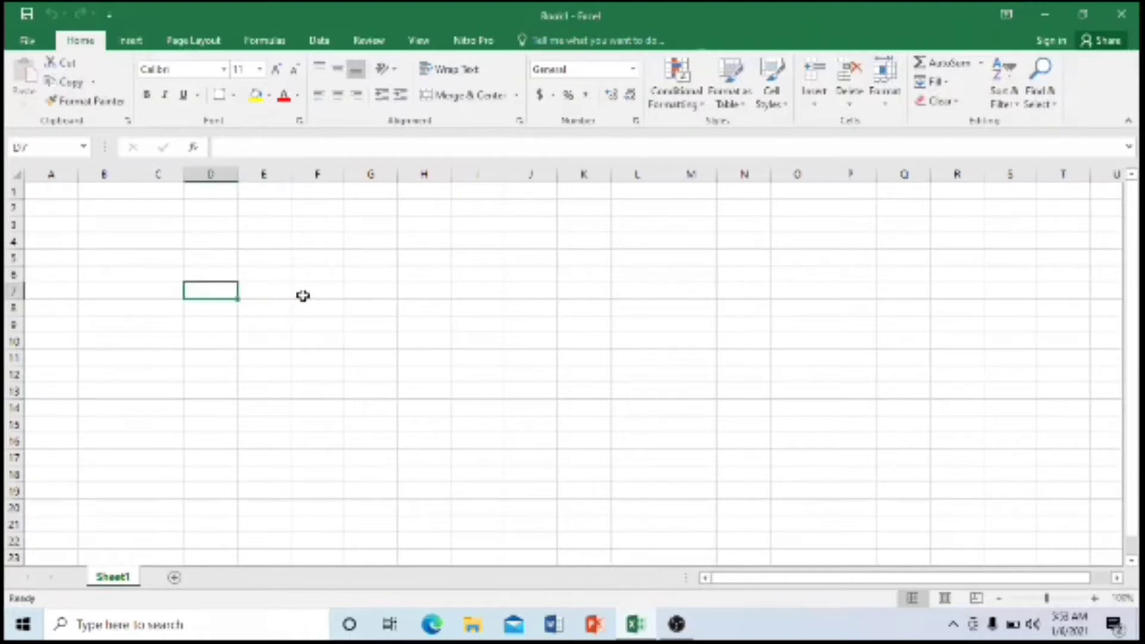
left_click(303, 294)
left_click(374, 293)
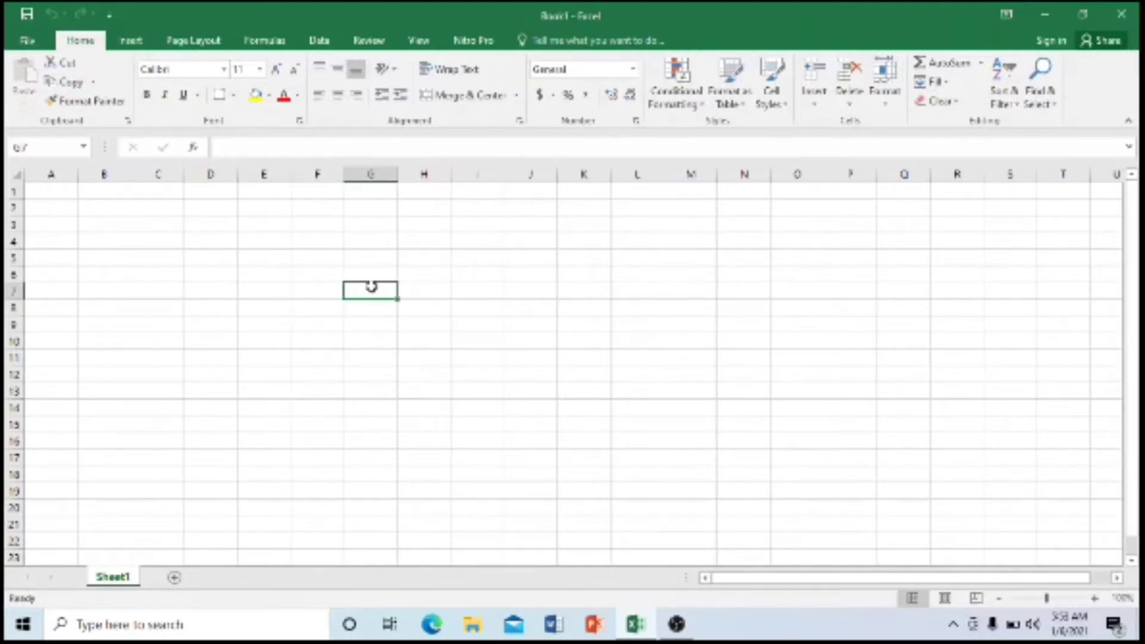
left_click(297, 259)
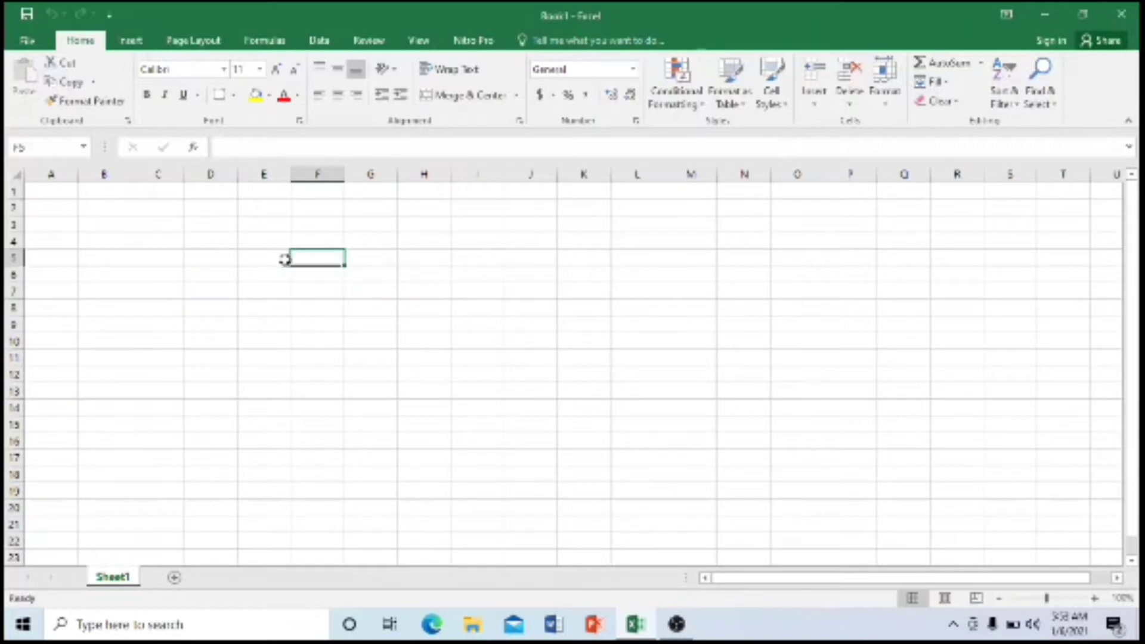
Enter the numbers 1, 2, 3 and 4 down cells D5 to D8
left_click(199, 259)
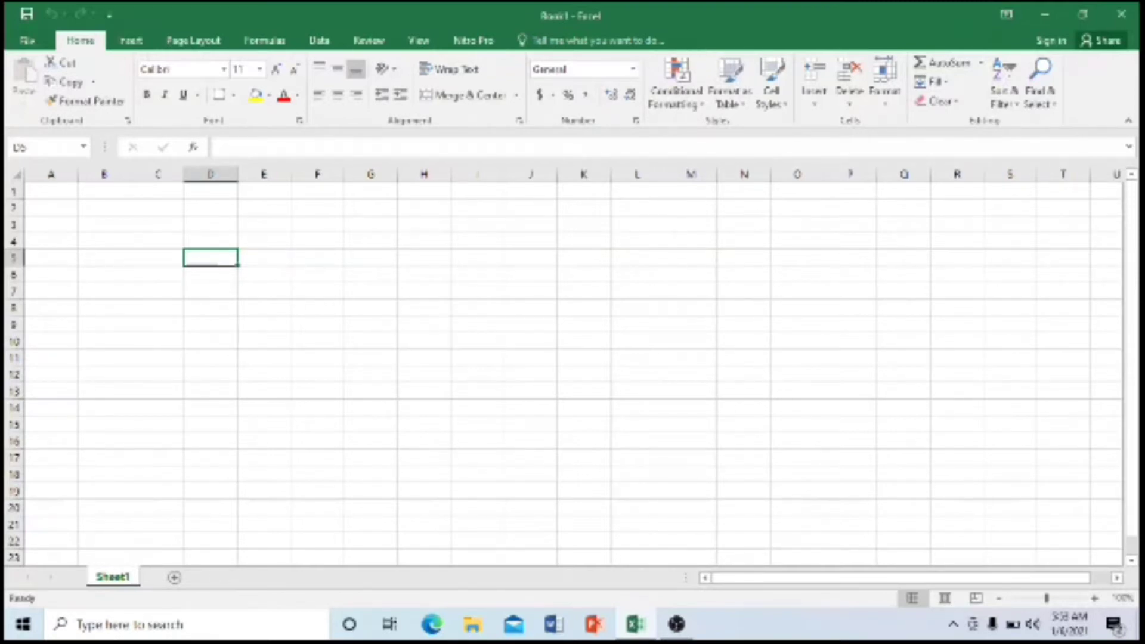
type("1")
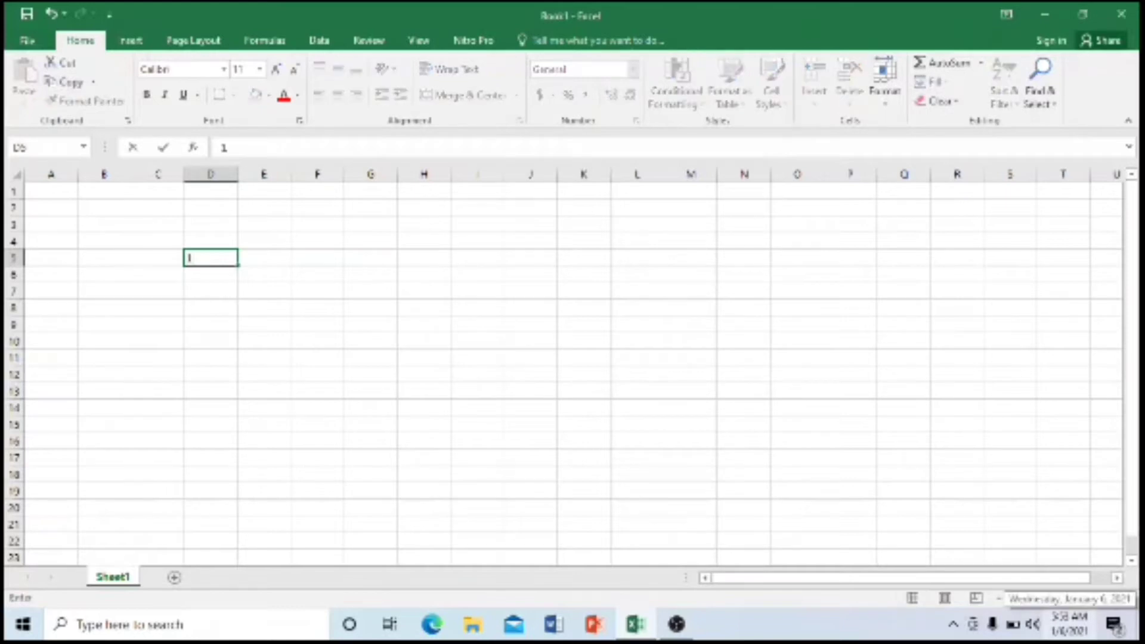
key("Return")
type("2")
key("Return")
type("3")
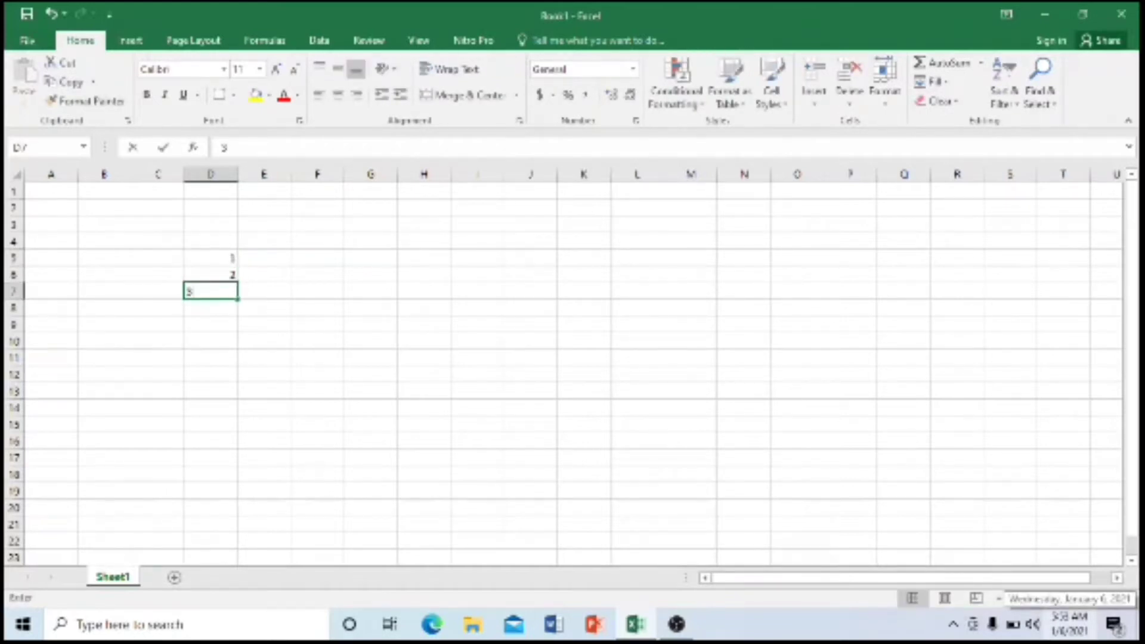
key("Return")
type("4")
key("Return")
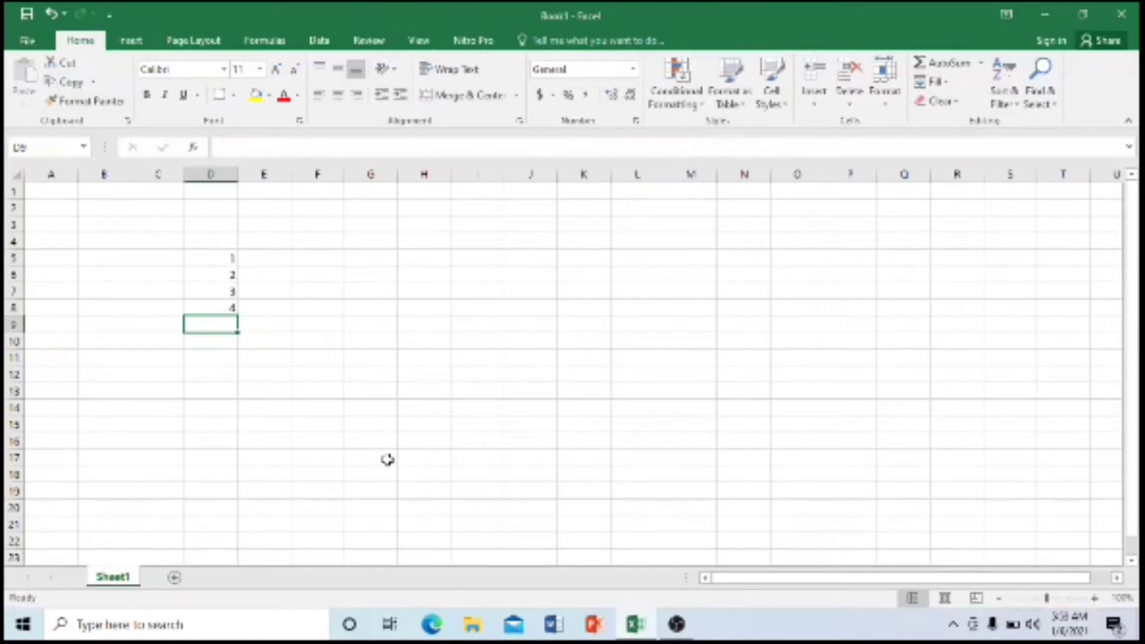
Enter the letters a, b, c and d down cells E5 to E8
left_click(256, 263)
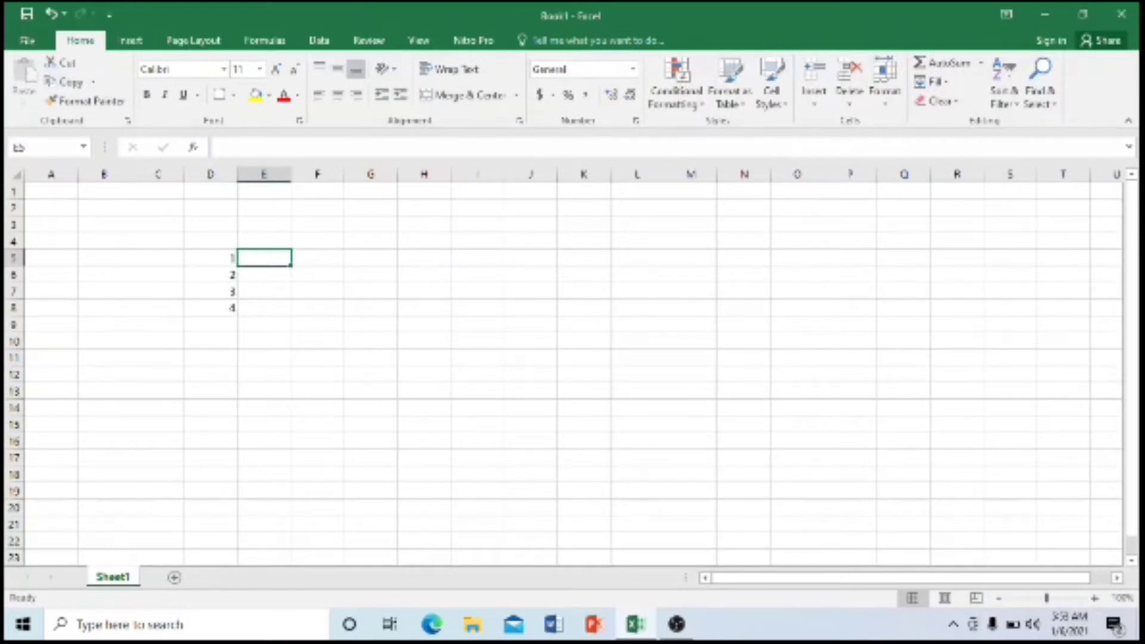
type("a")
key("Return")
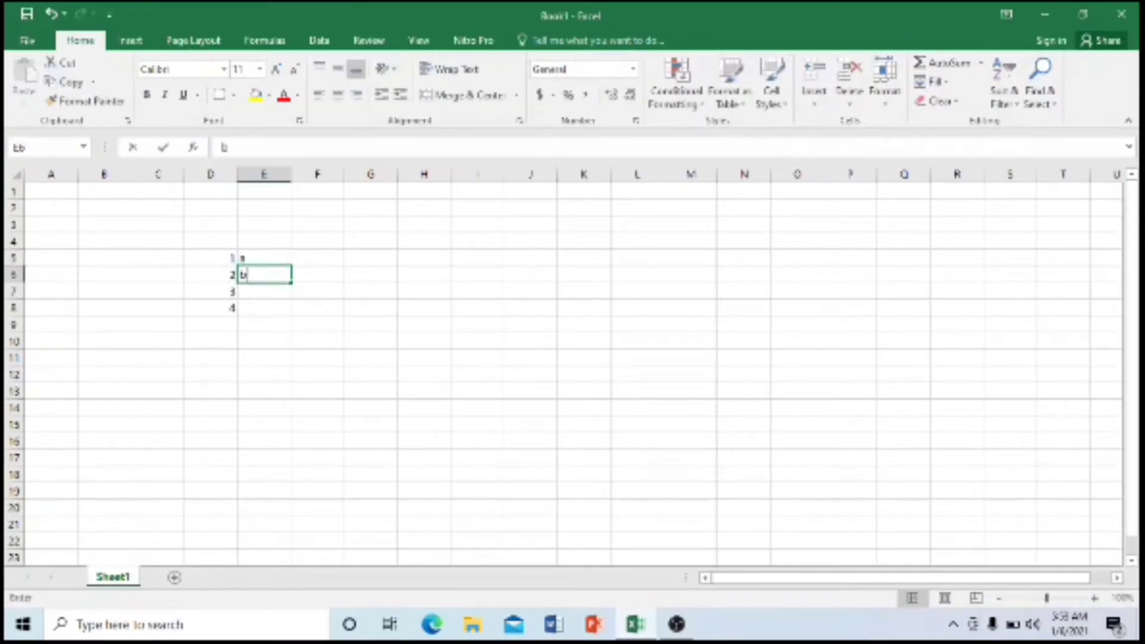
type("b")
key("Return")
type("c")
key("Return")
type("d")
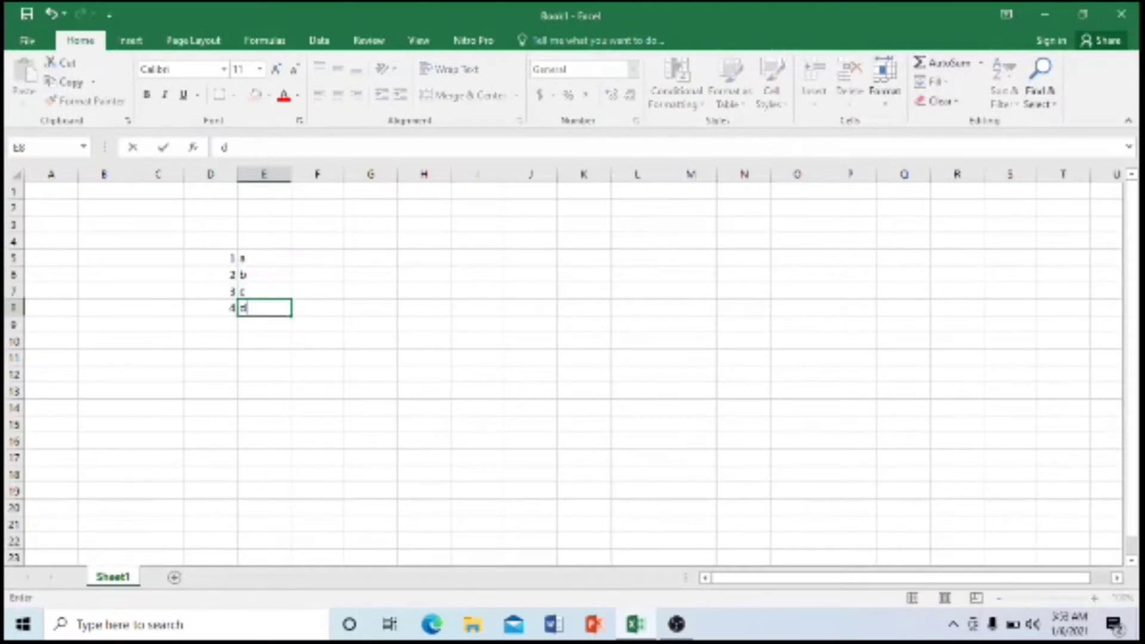
key("Return")
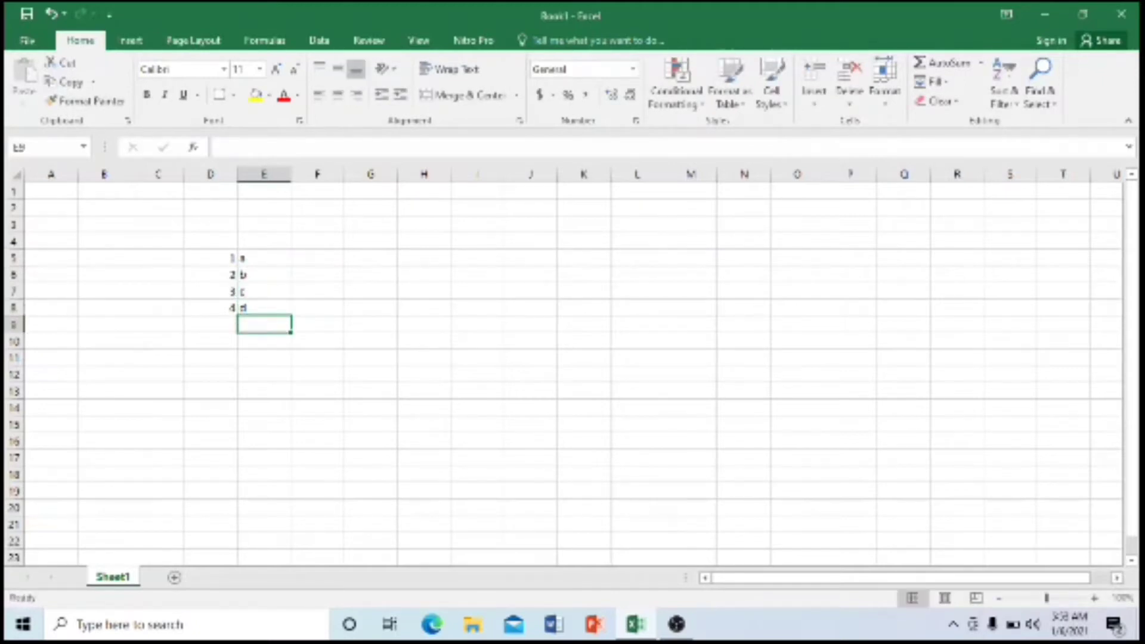
left_click(303, 256)
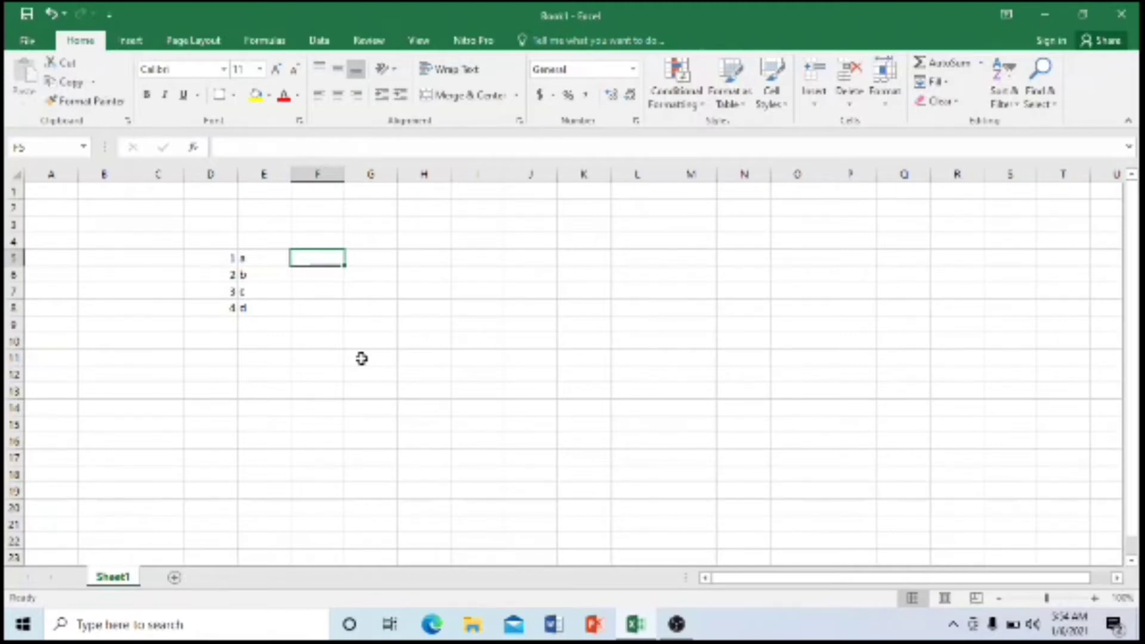
left_click(306, 278)
left_click(302, 307)
left_click(320, 289)
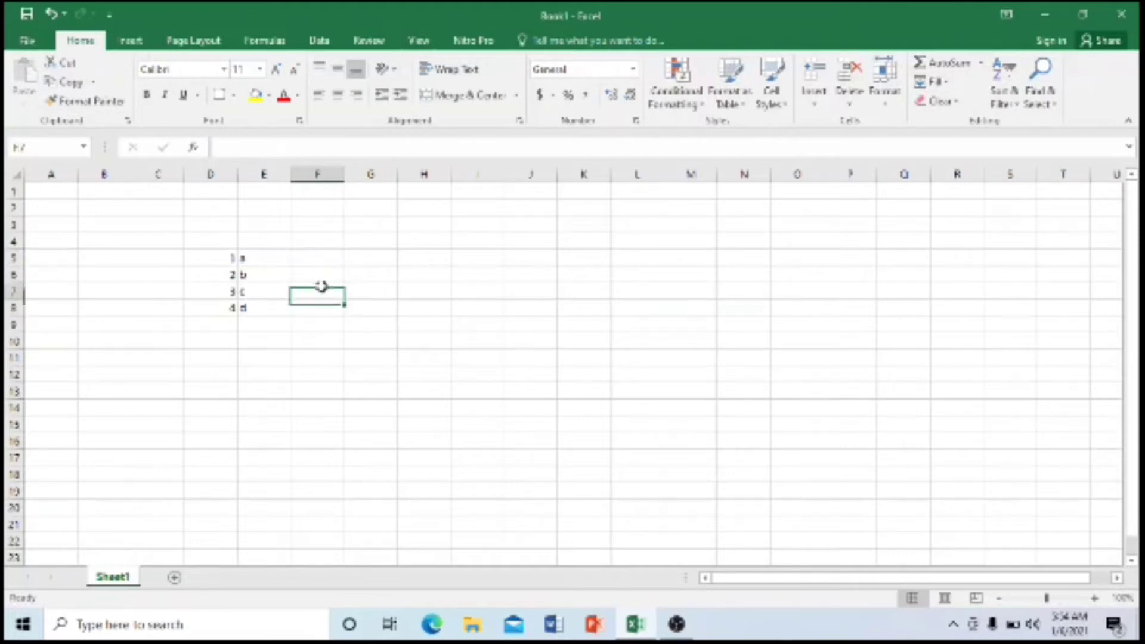
left_click(320, 273)
left_click(321, 258)
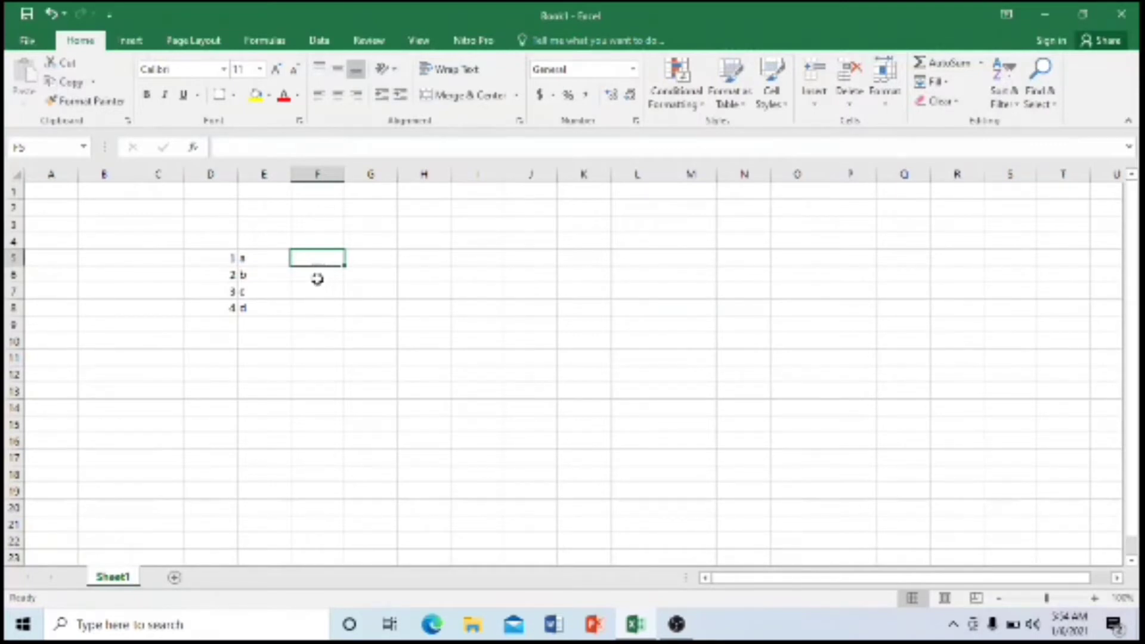
left_click(313, 273)
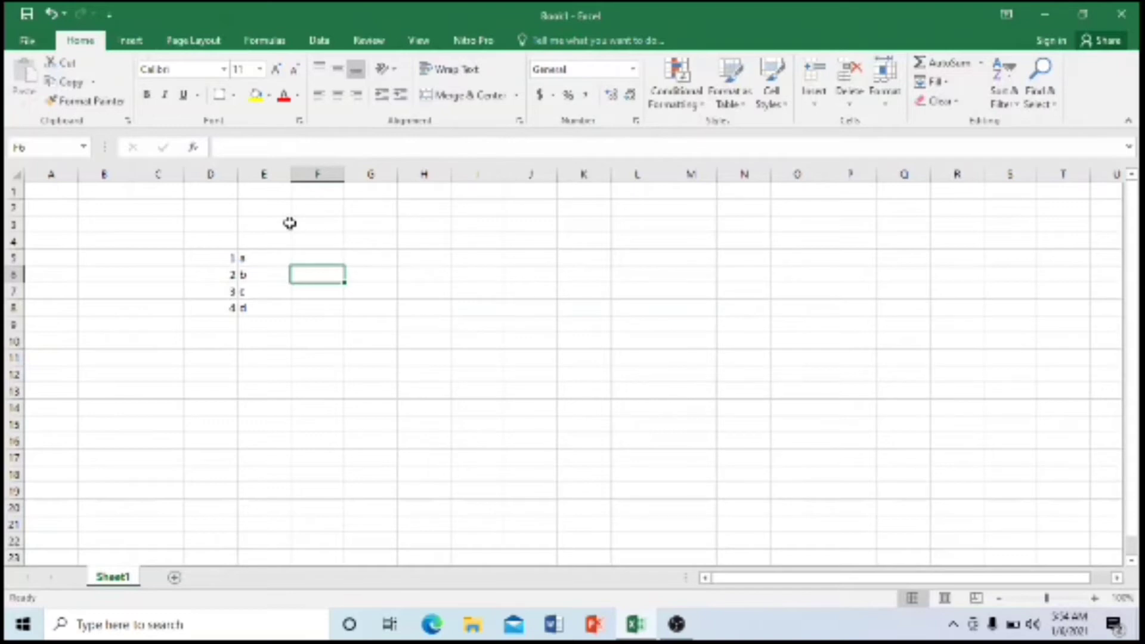
Clear the sample numbers and letters from the range D5:E8
left_click(229, 258)
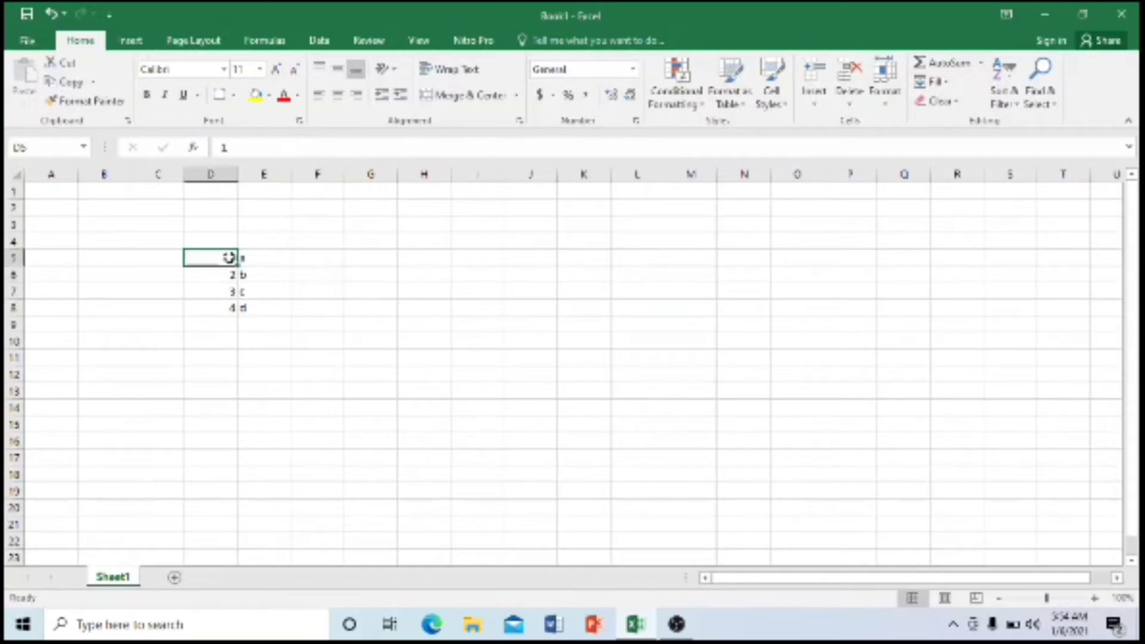
left_click_drag(229, 258, 262, 309)
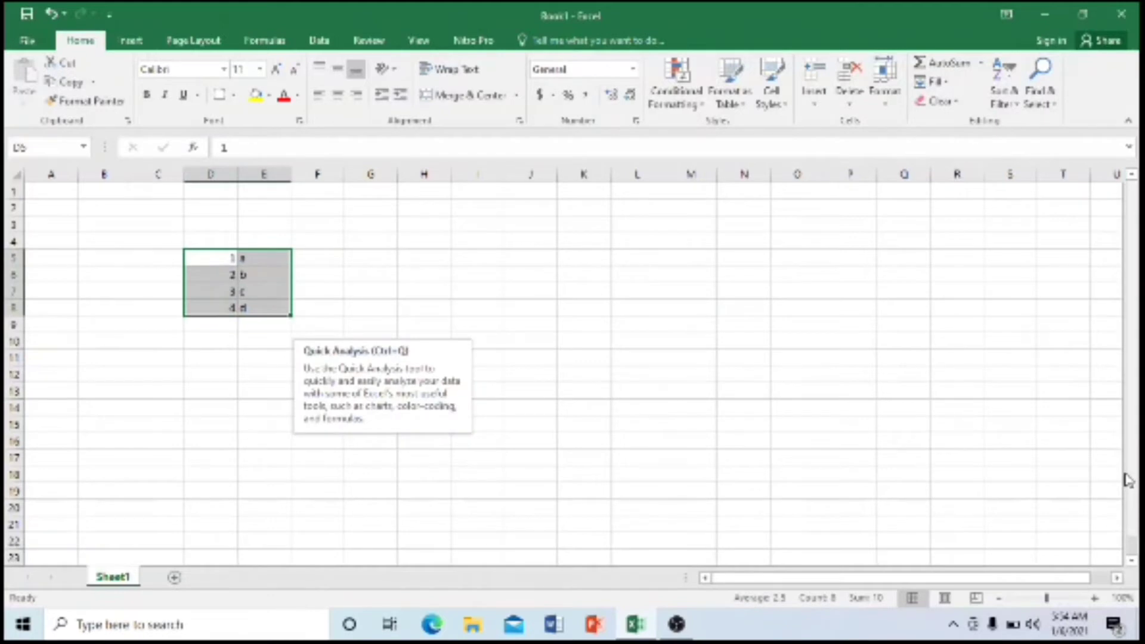
key("Delete")
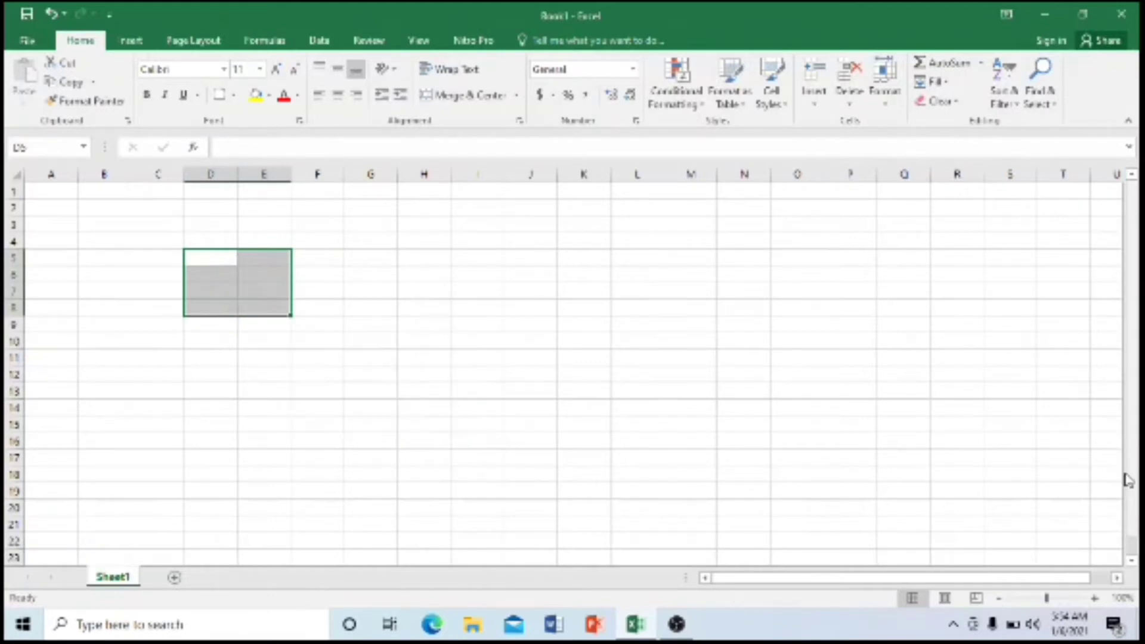
left_click(222, 356)
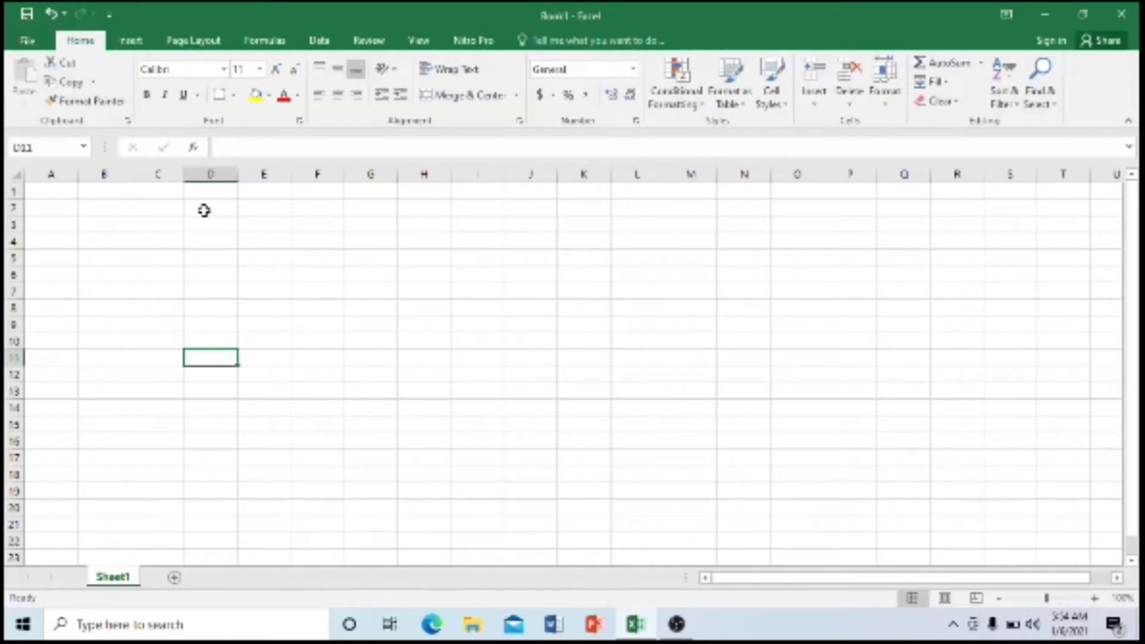
Enter the table headings no, nama, alamat and keterangan across row 4, from C4 to F4
left_click(158, 242)
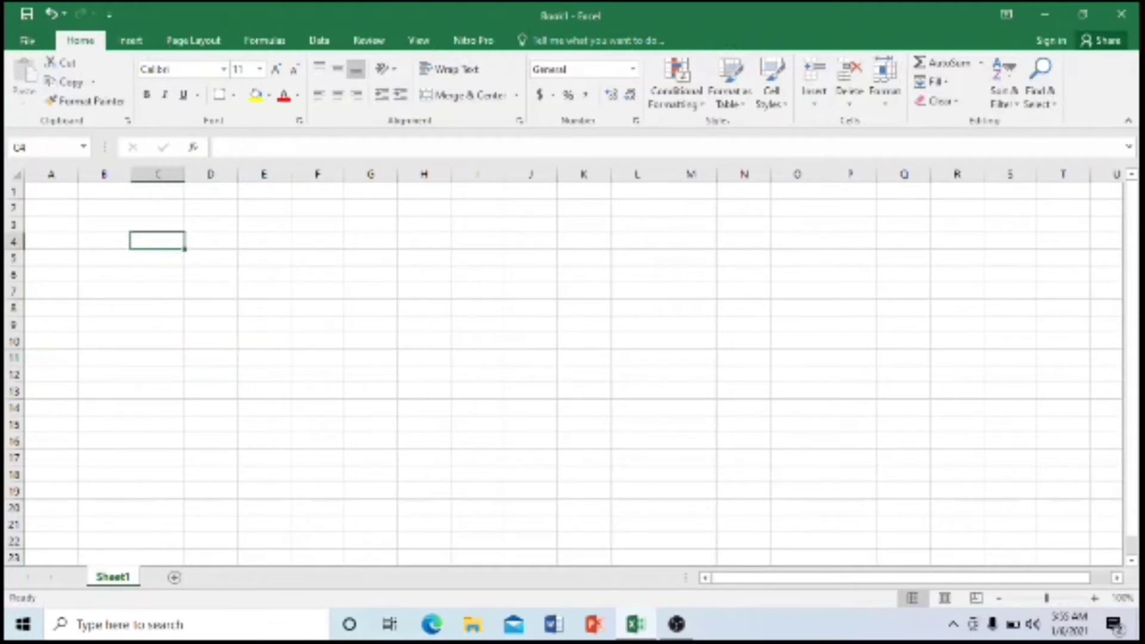
type("no")
key("Tab")
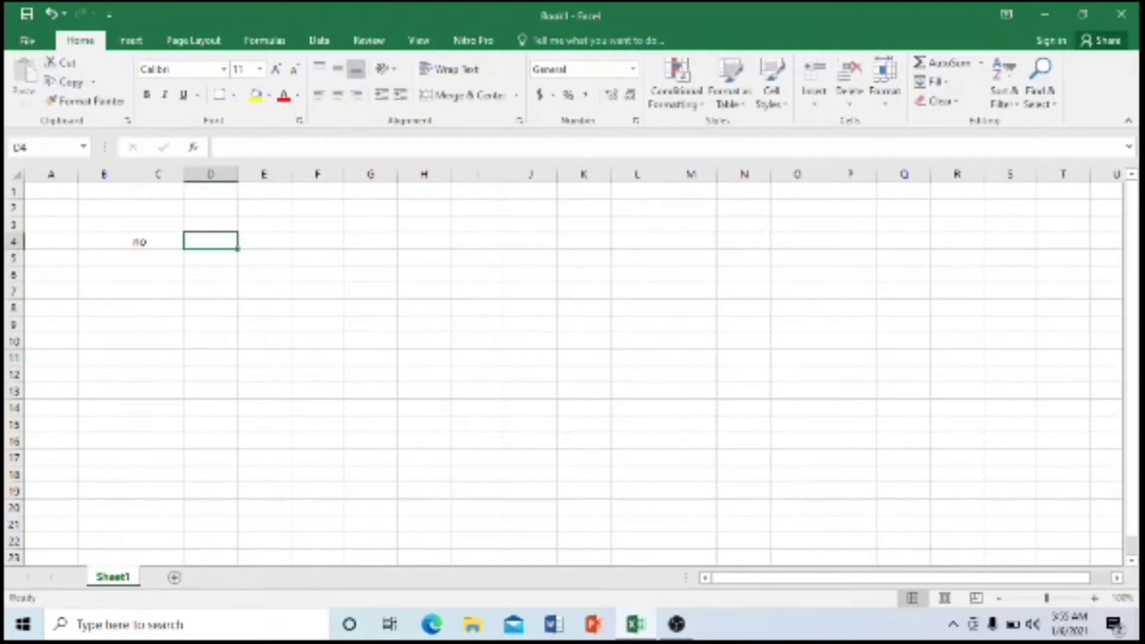
type("nama")
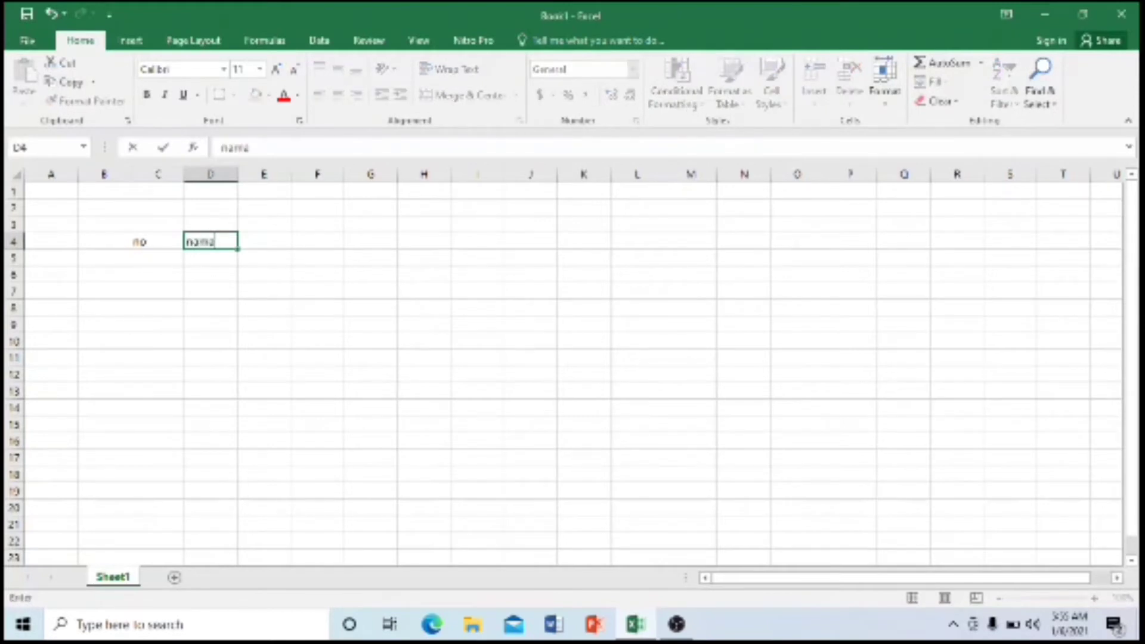
key("Tab")
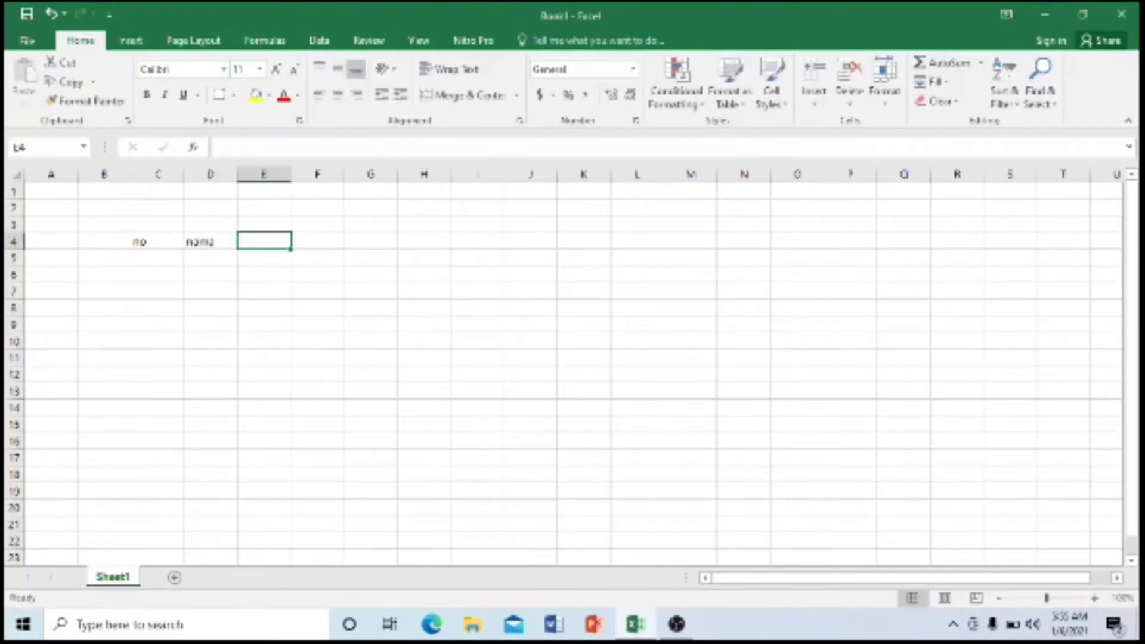
type("alamat")
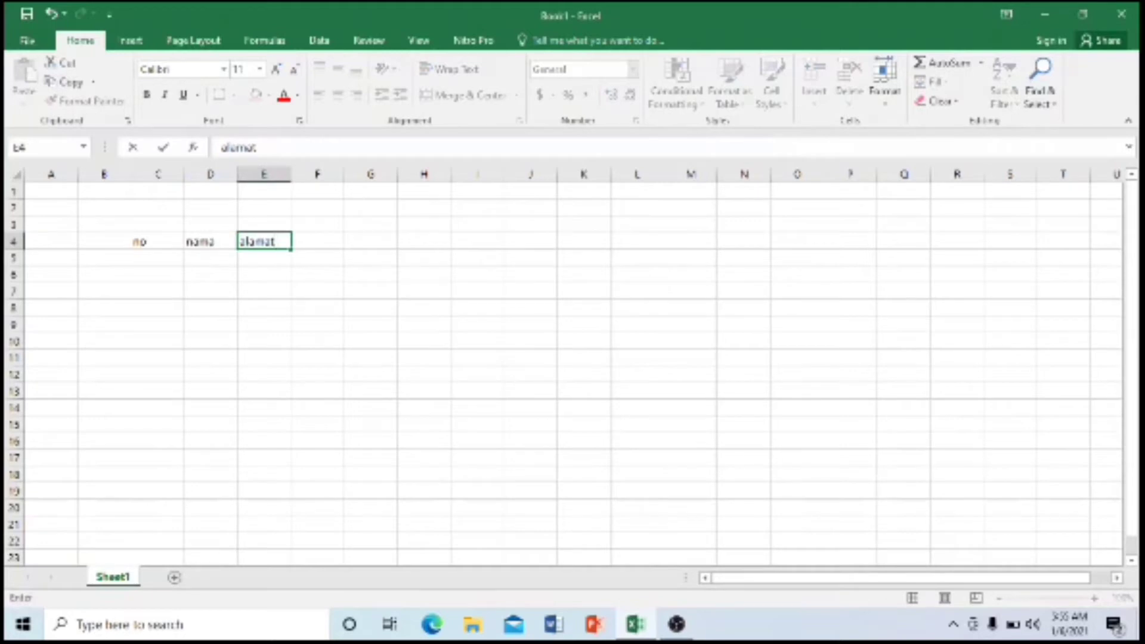
key("Tab")
type("k")
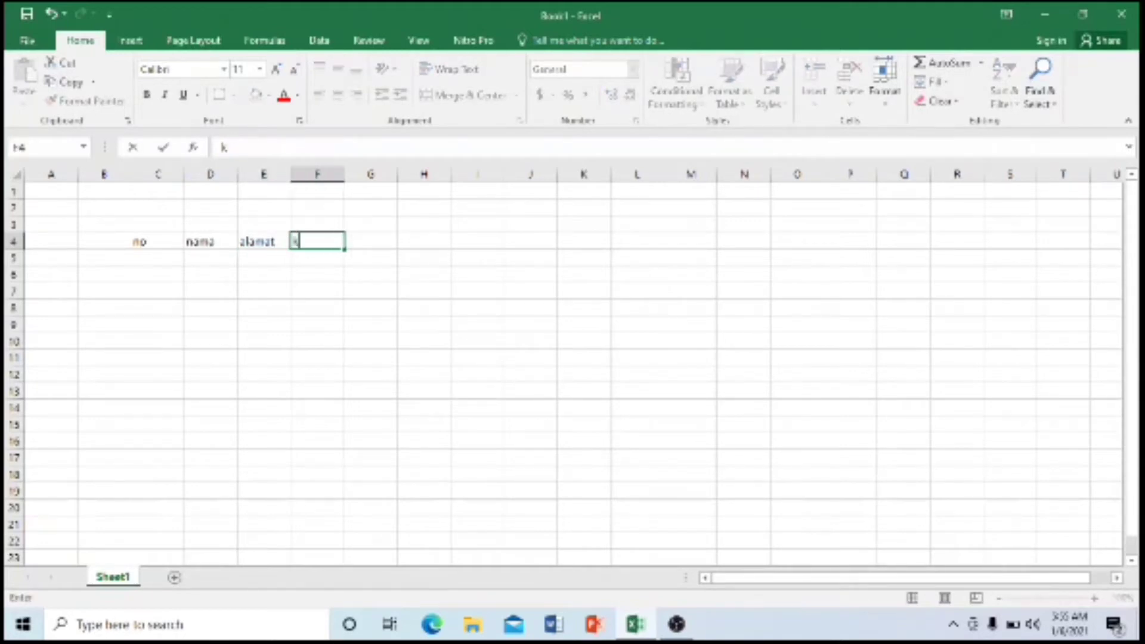
type("eterangan")
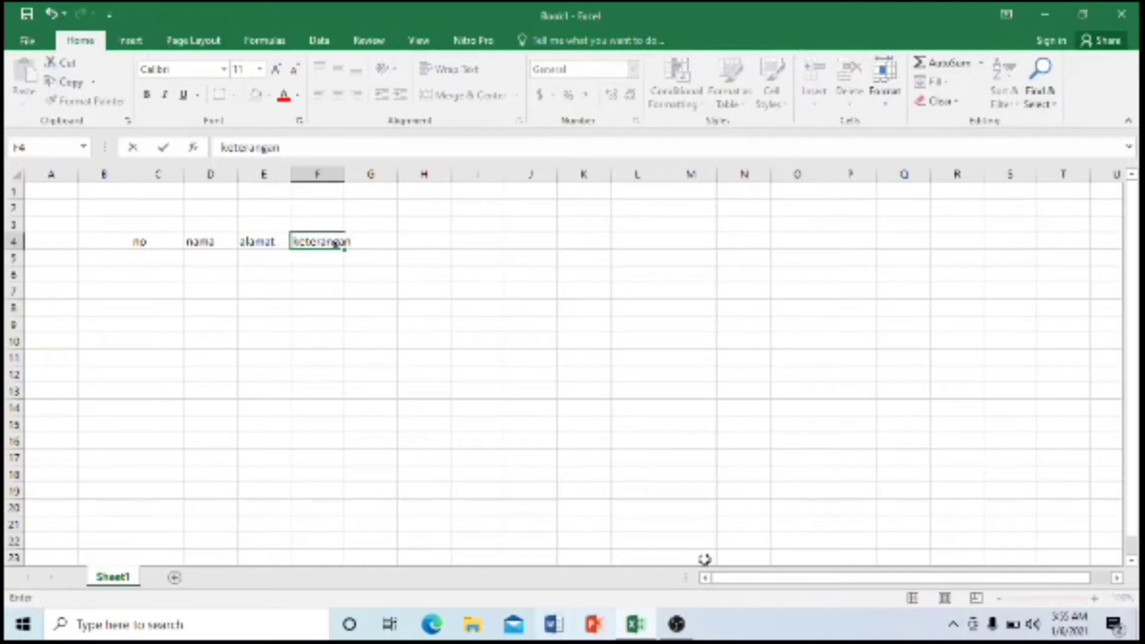
Review the four heading cells of the table in row 4, from C4 to F4
left_click(227, 335)
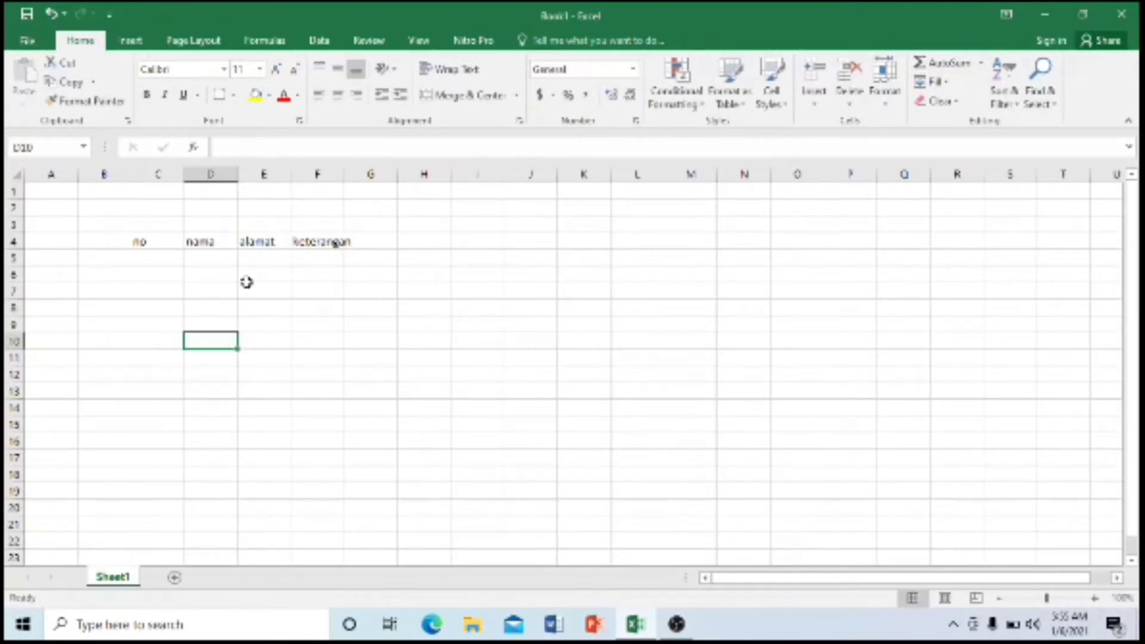
left_click(140, 242)
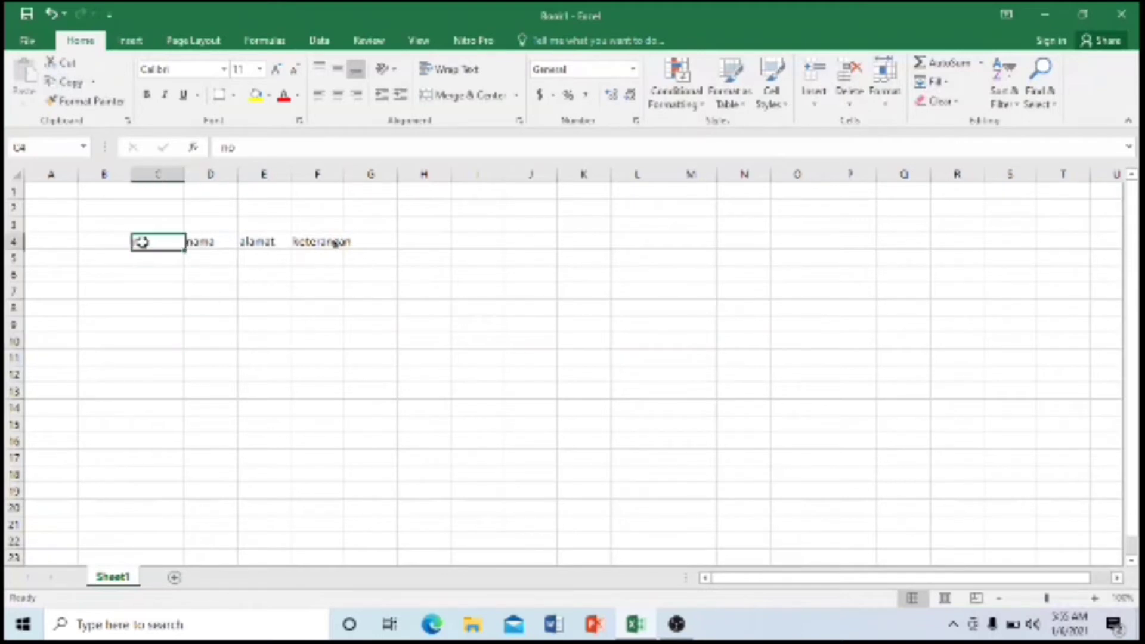
left_click(210, 242)
left_click(263, 242)
left_click(314, 241)
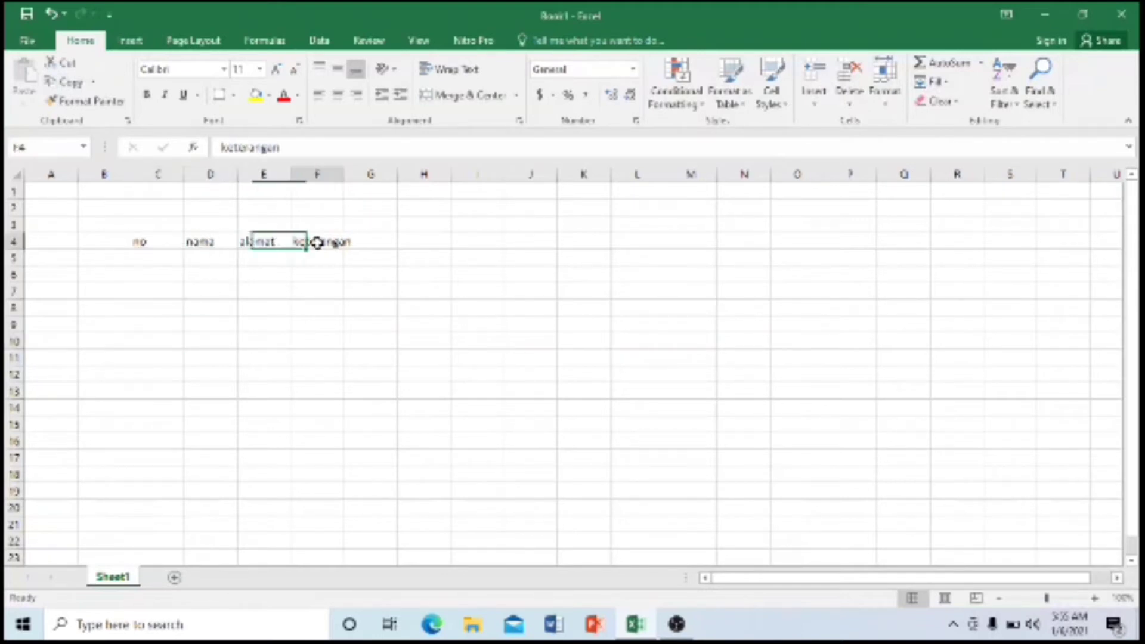
left_click(139, 243)
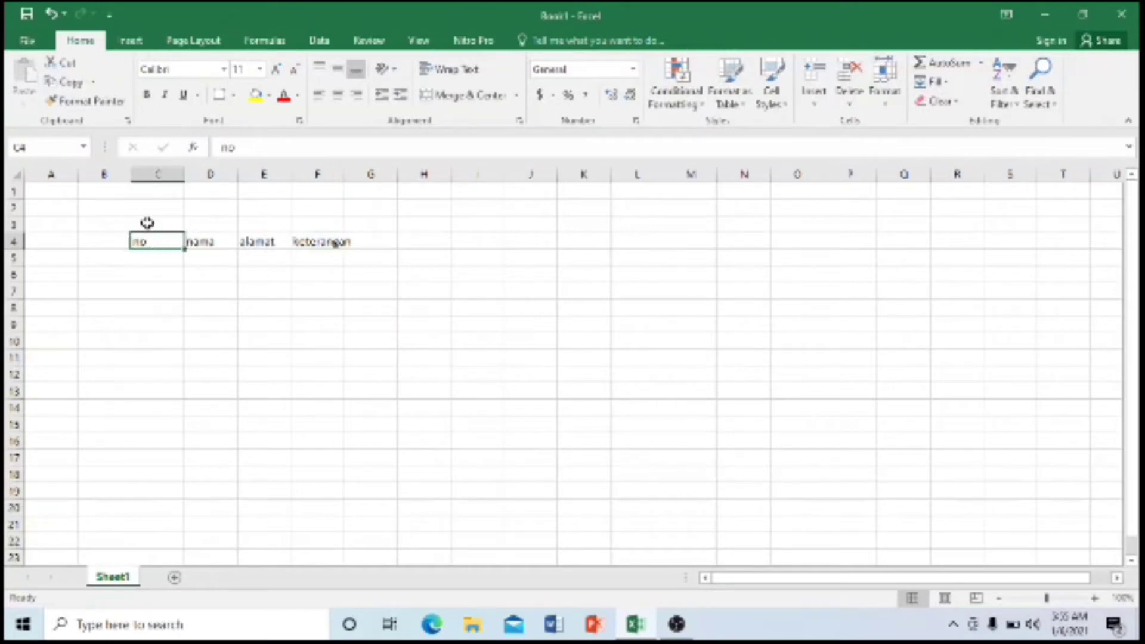
left_click(199, 242)
left_click(267, 240)
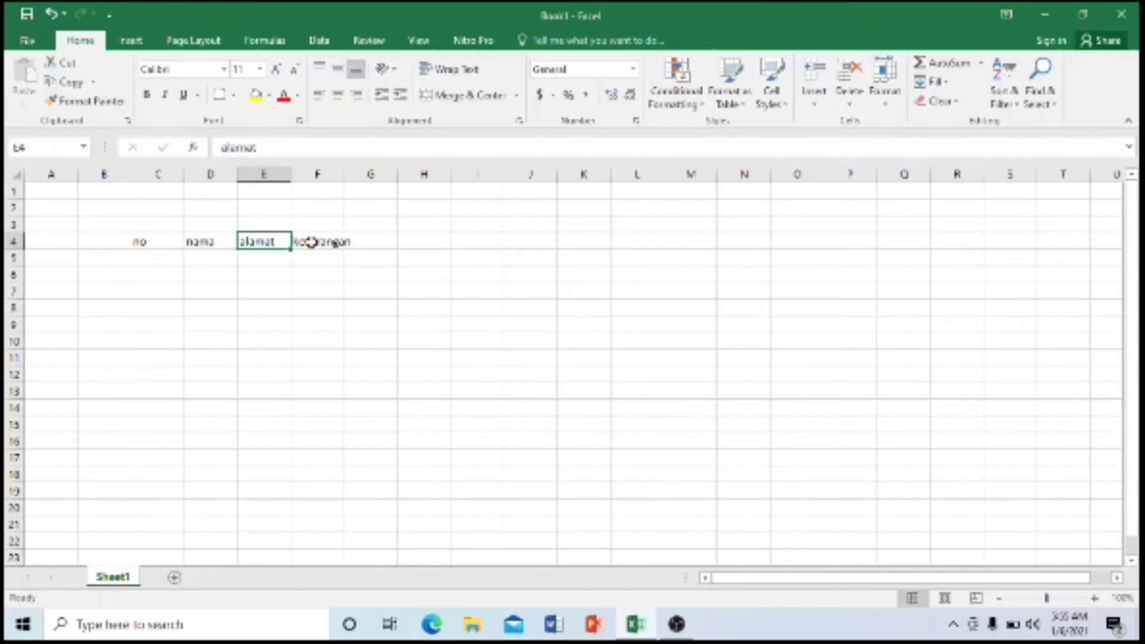
left_click(310, 240)
left_click(332, 306)
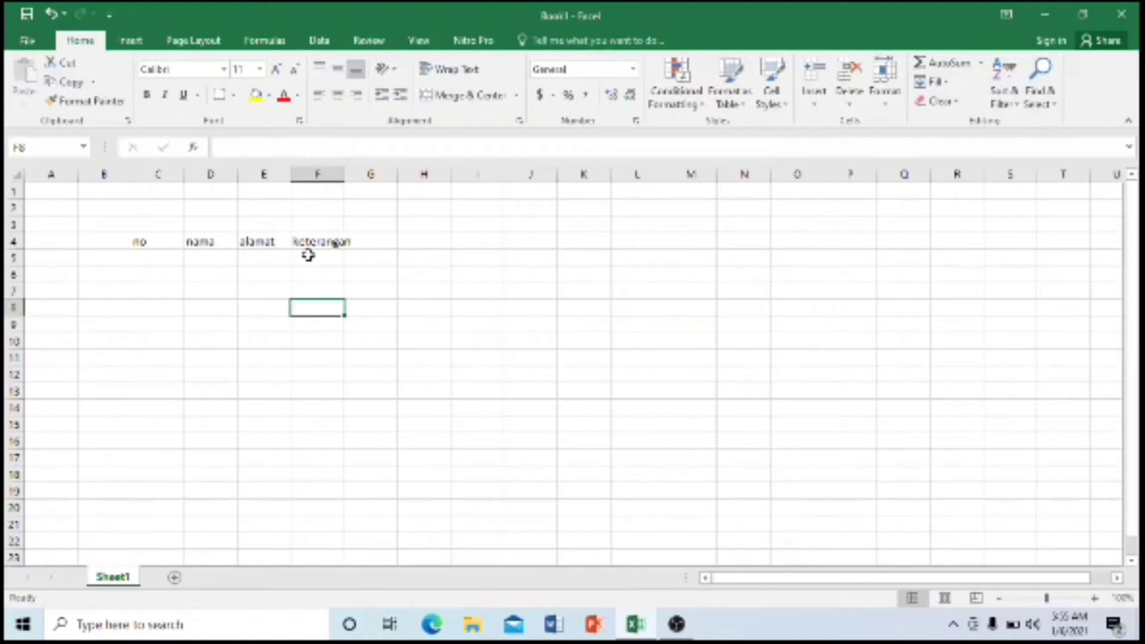
Narrow column C to fit its heading and widen columns D, E and F, making the alamat column the widest
left_click(167, 277)
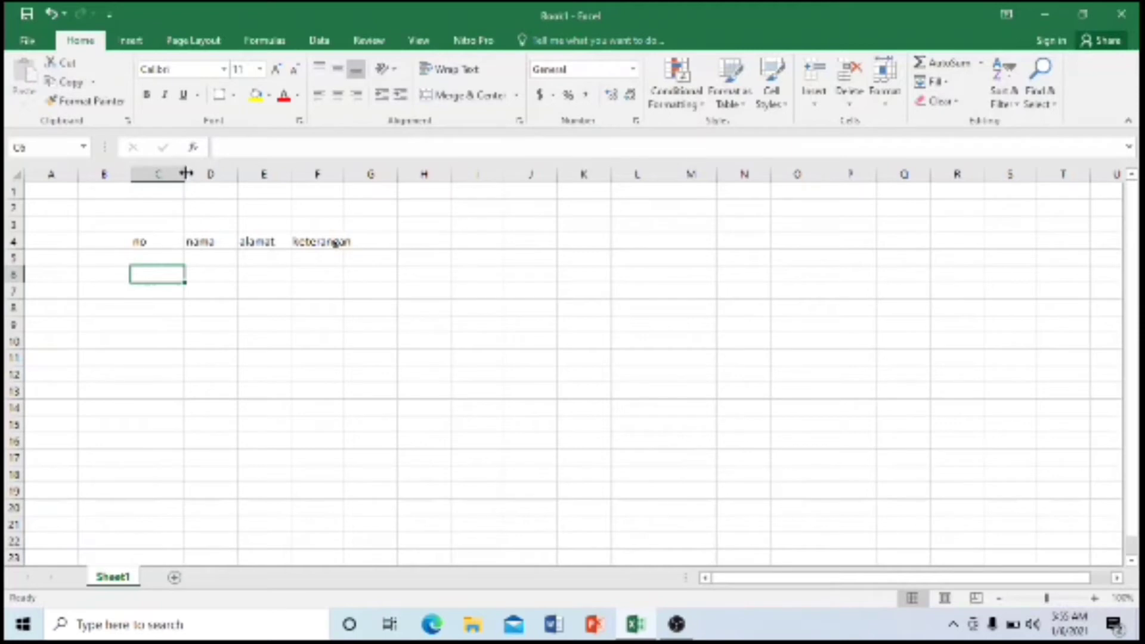
left_click_drag(186, 174, 458, 184)
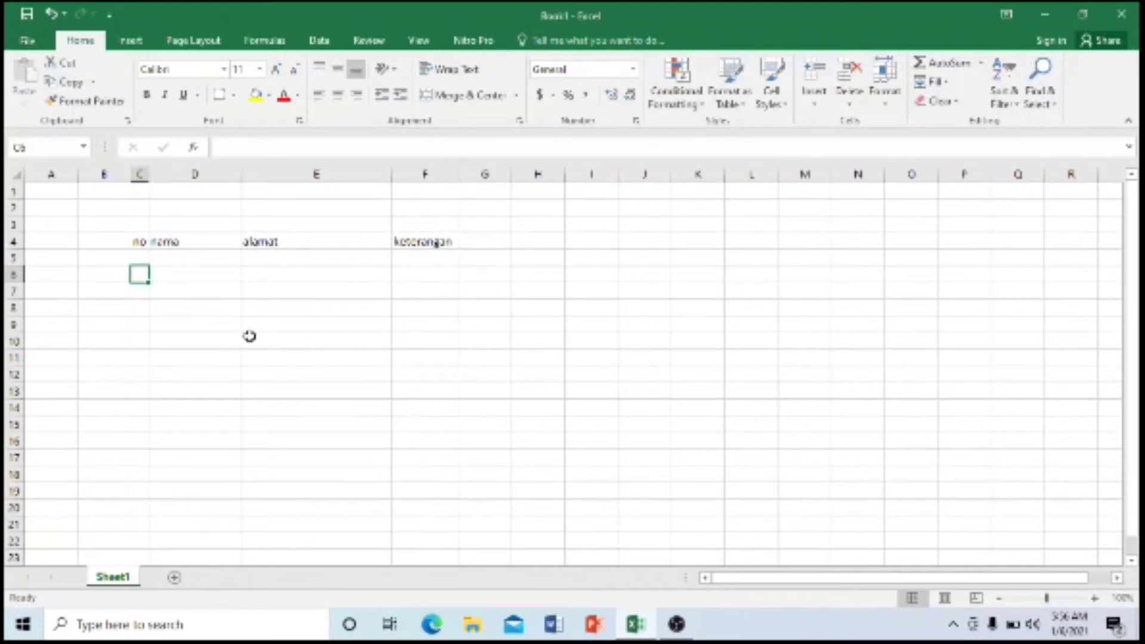
left_click_drag(247, 339, 215, 334)
left_click(193, 301)
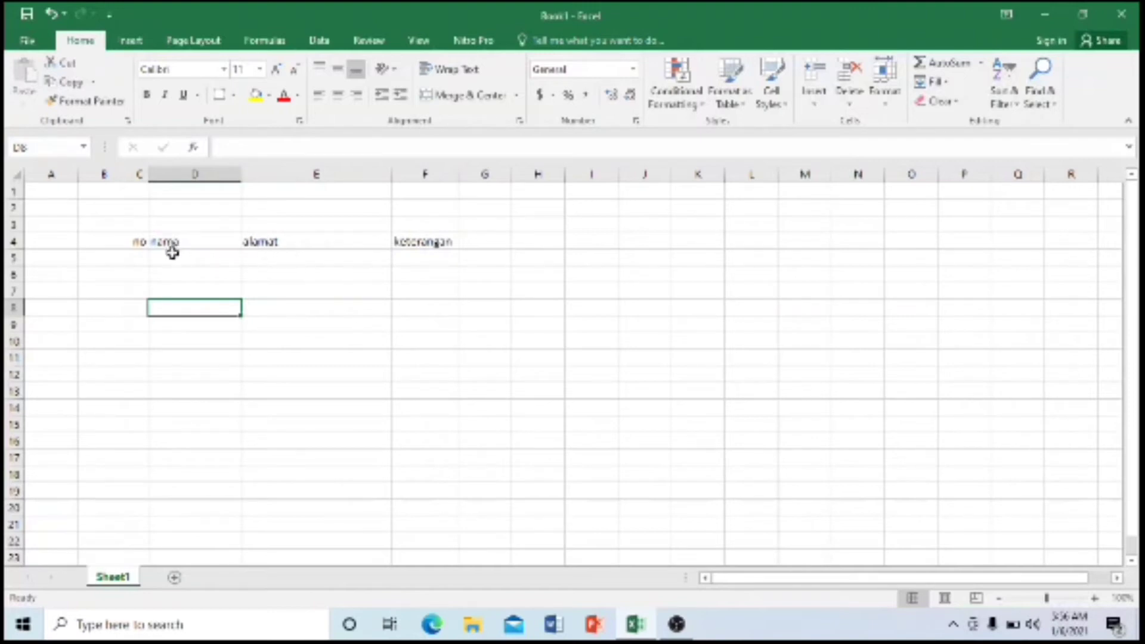
Apply All Borders to the table range C4:F8
left_click(138, 242)
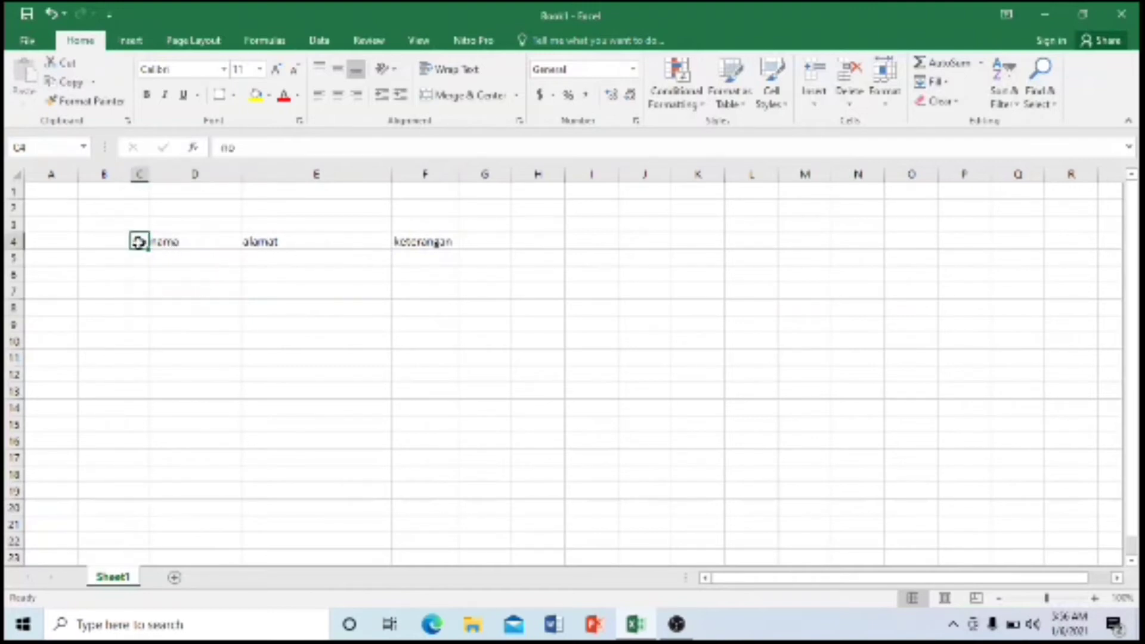
left_click_drag(138, 242, 427, 309)
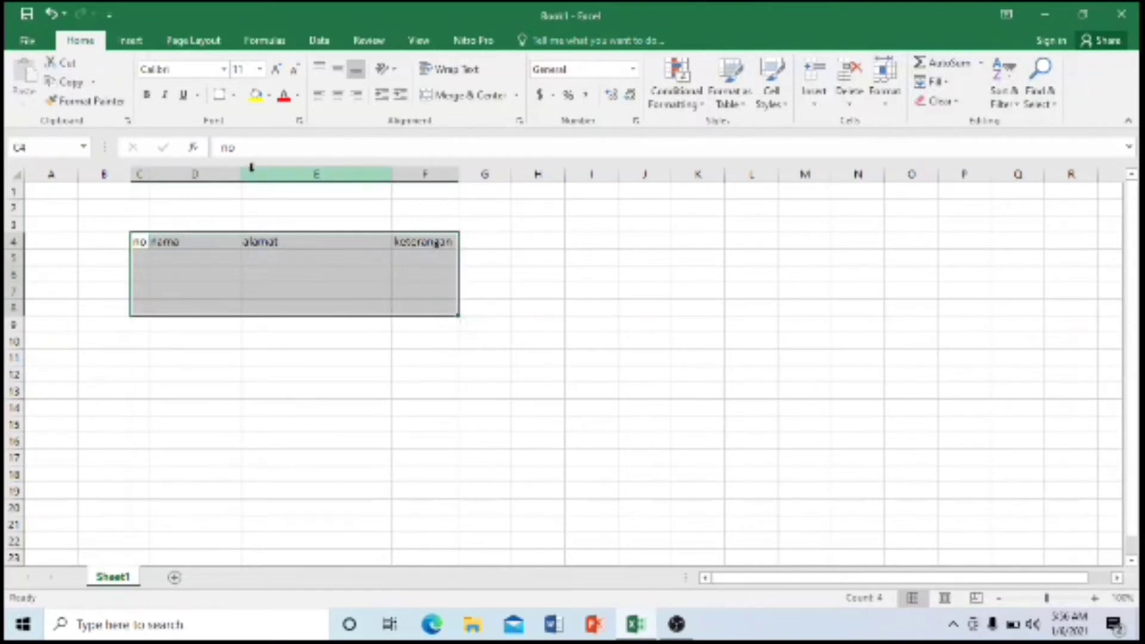
left_click(234, 96)
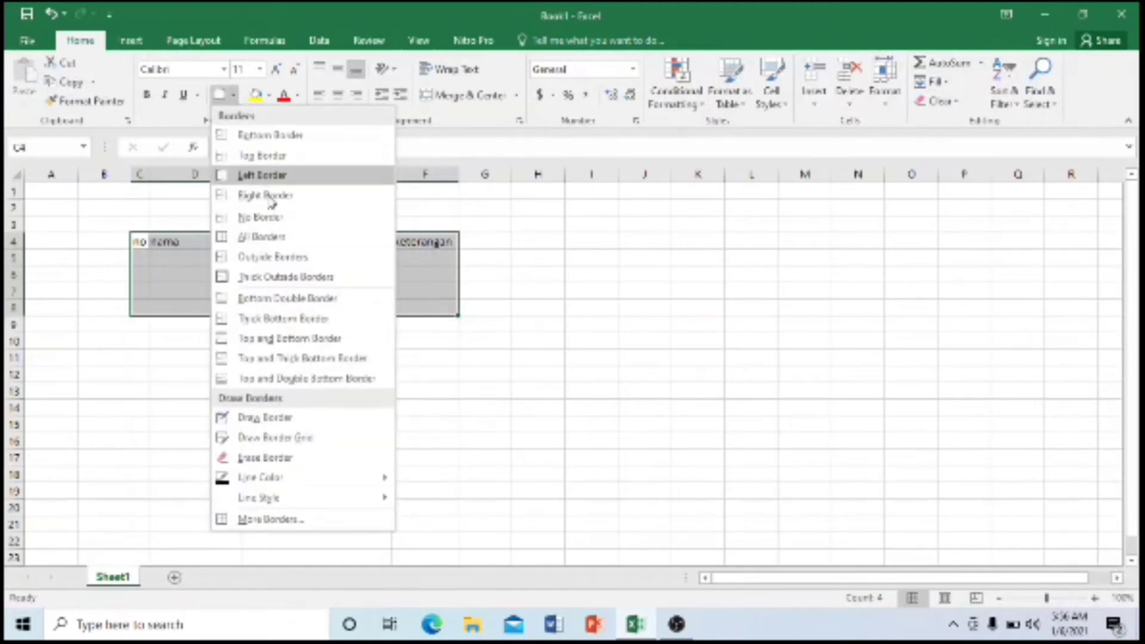
left_click(270, 241)
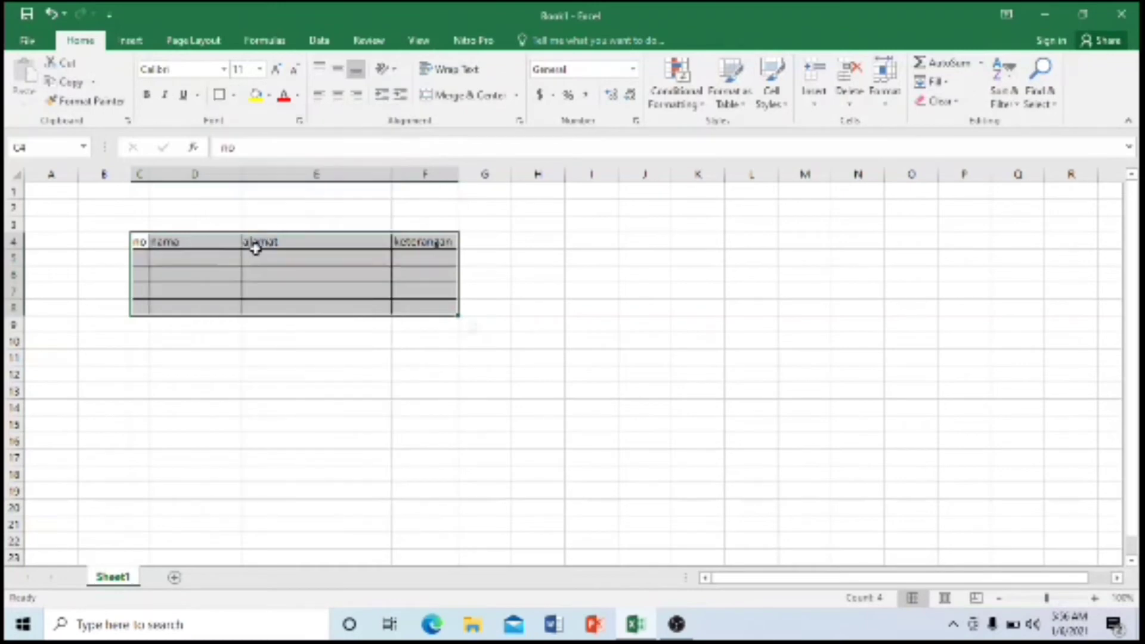
left_click(208, 382)
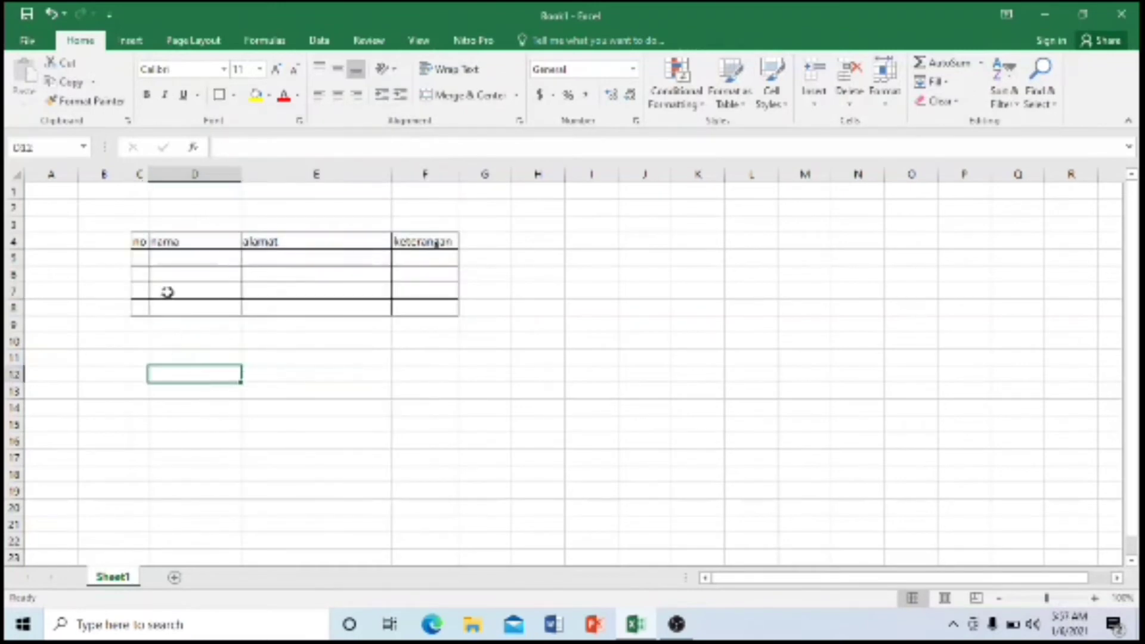
Number the table rows 1, 2, 3 and 4 in the no column, from C5 to C8
left_click(136, 258)
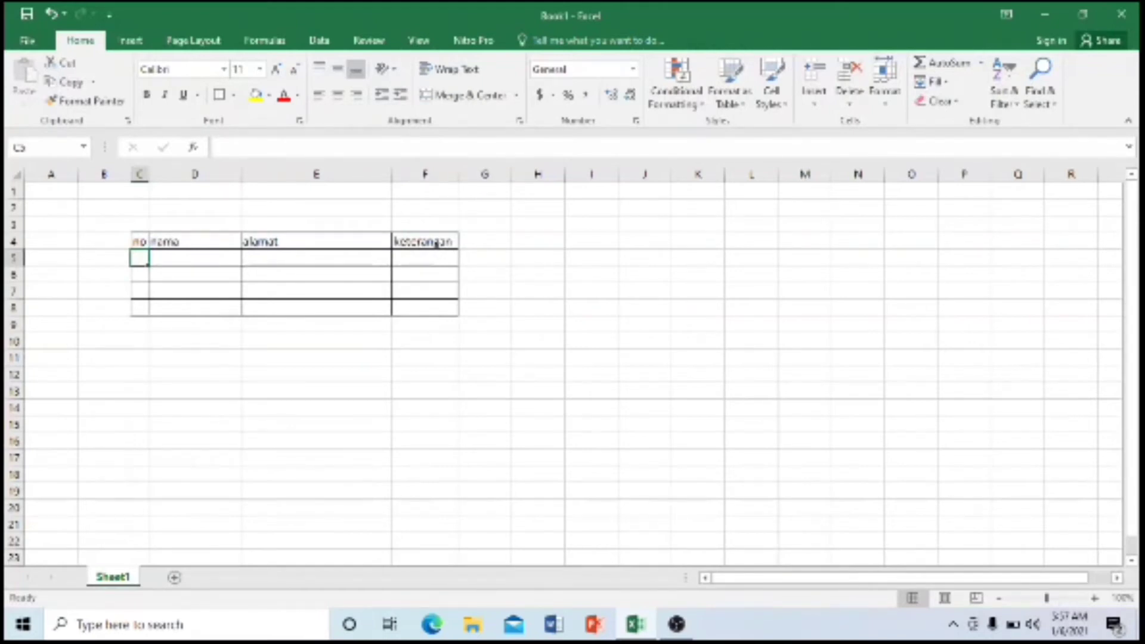
type("1")
key("Return")
type("2")
key("Return")
type("3")
key("Return")
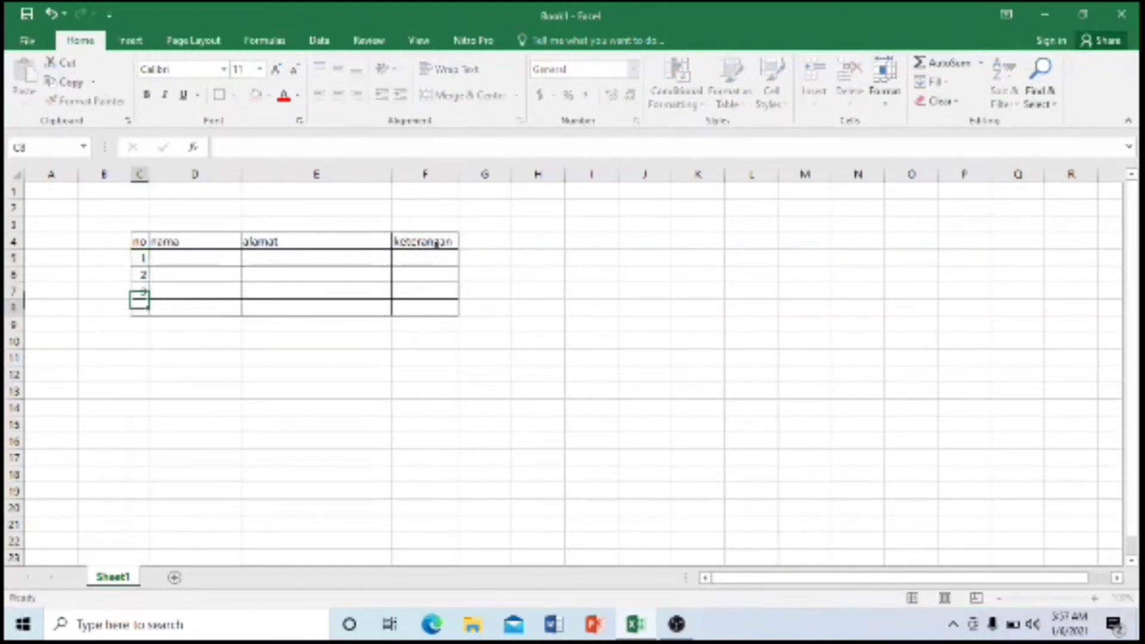
type("4")
key("Return")
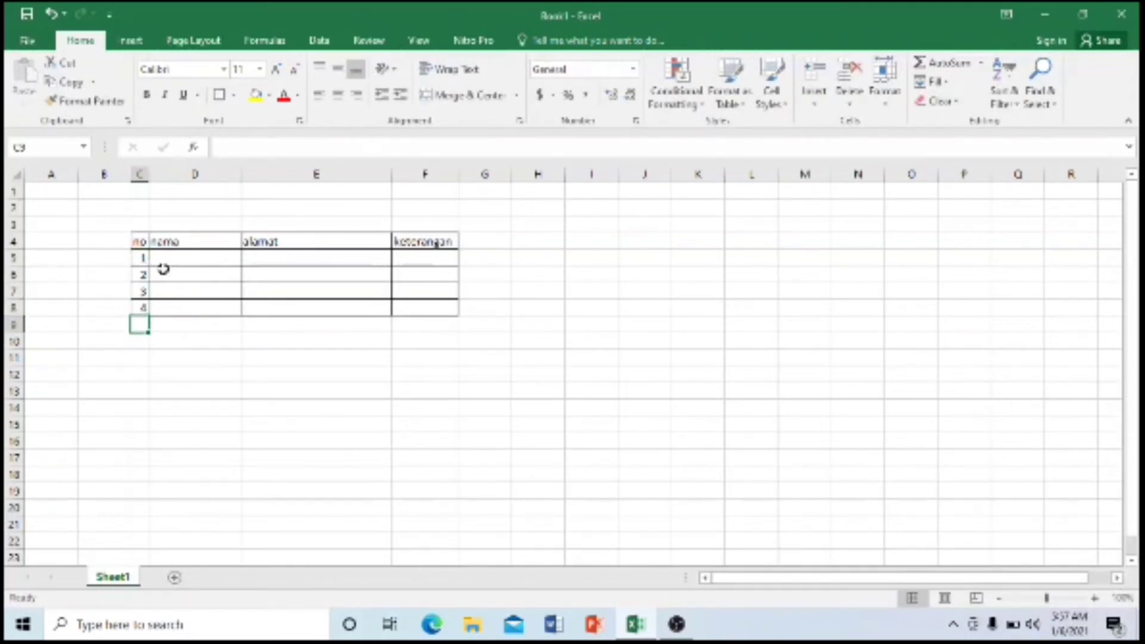
Center the table headings in C4:F4 horizontally
left_click_drag(142, 243, 430, 243)
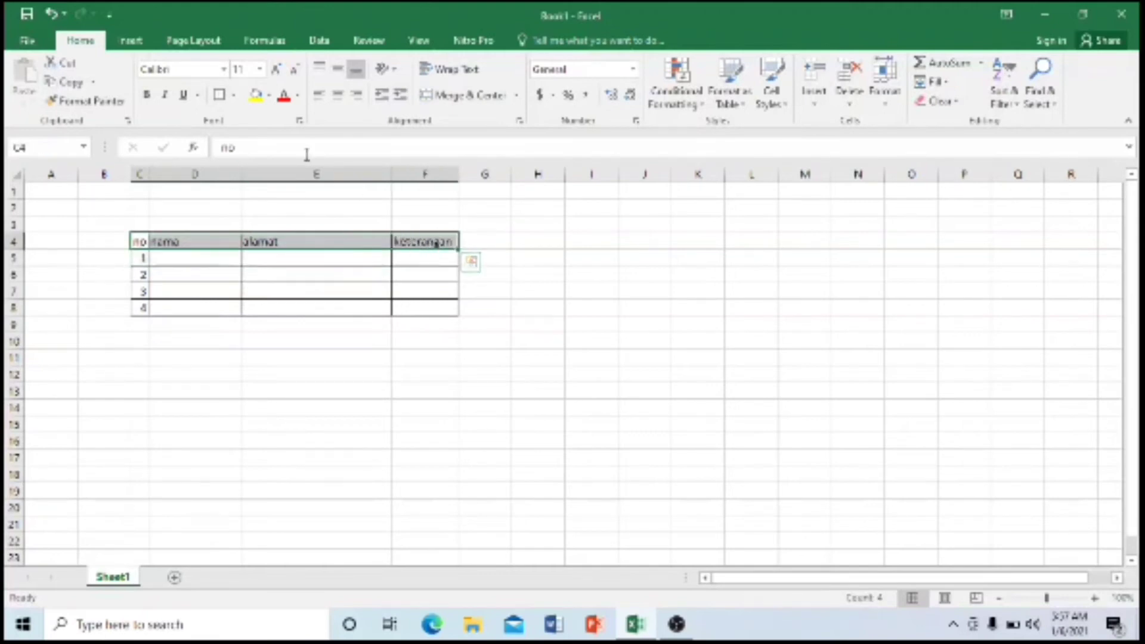
left_click(338, 95)
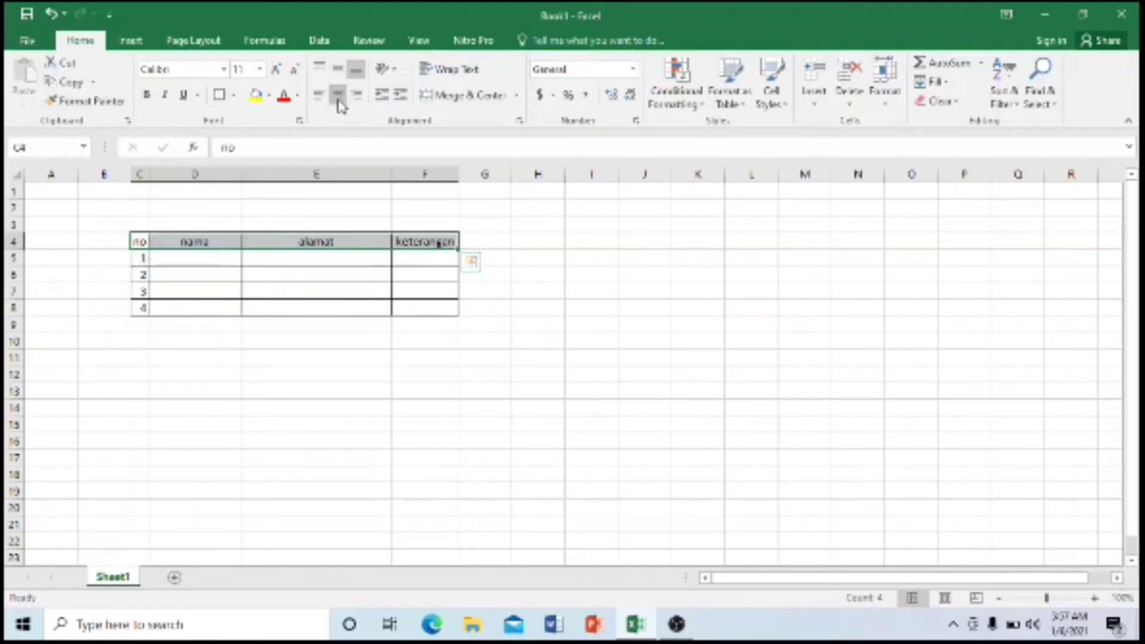
left_click(171, 355)
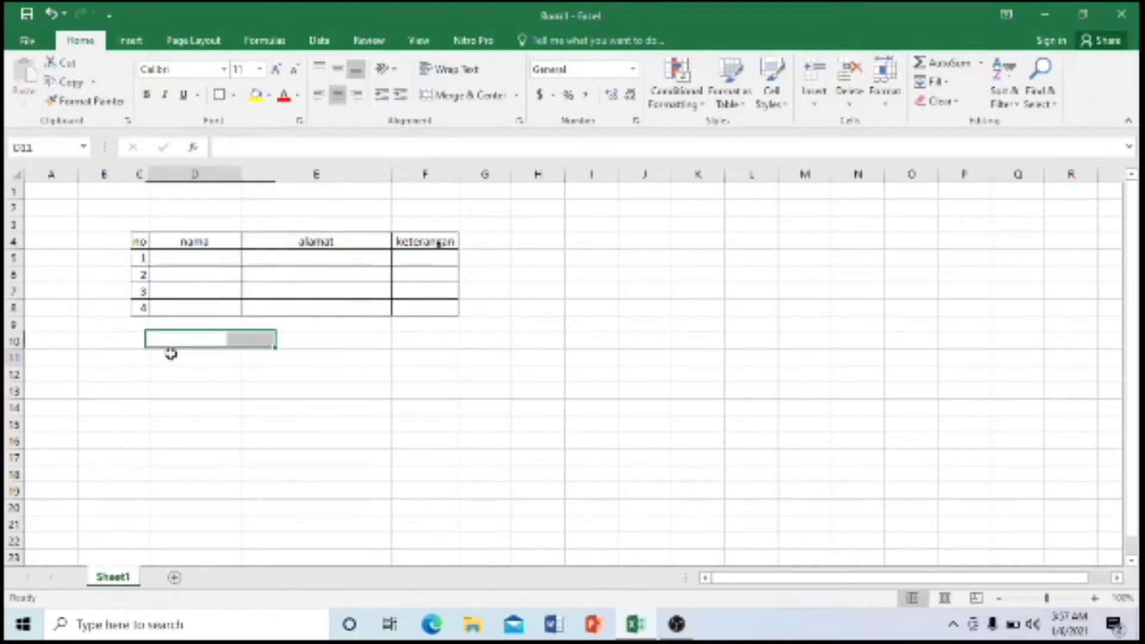
left_click(200, 257)
left_click(187, 273)
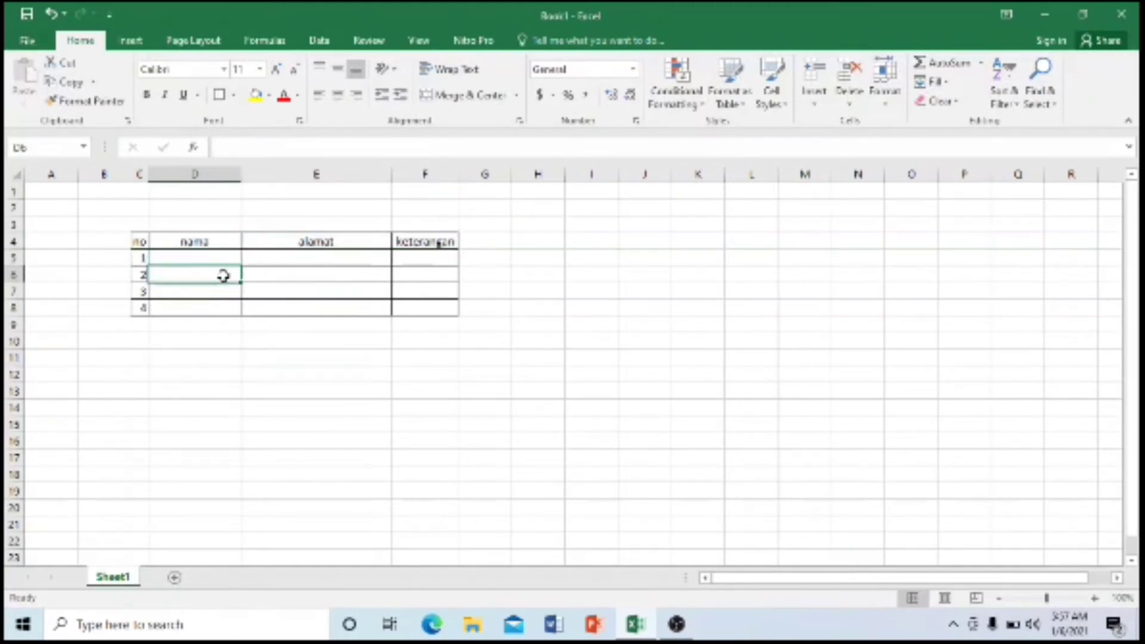
left_click(298, 274)
left_click(435, 276)
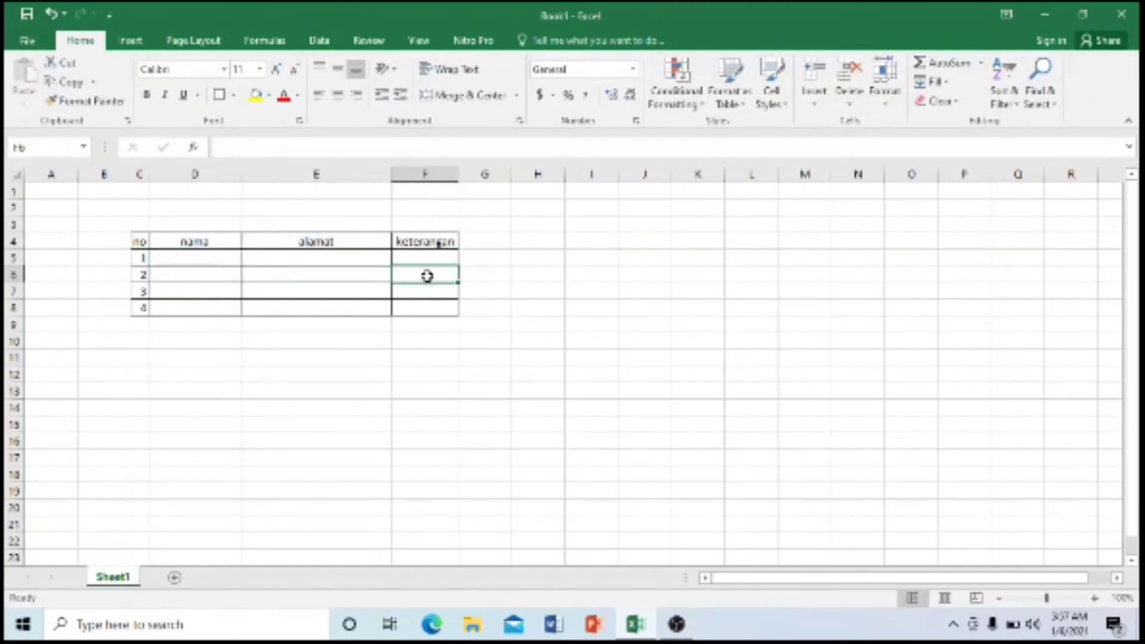
Enter a, b, c and d in the nama column, from D5 to D8
left_click(186, 257)
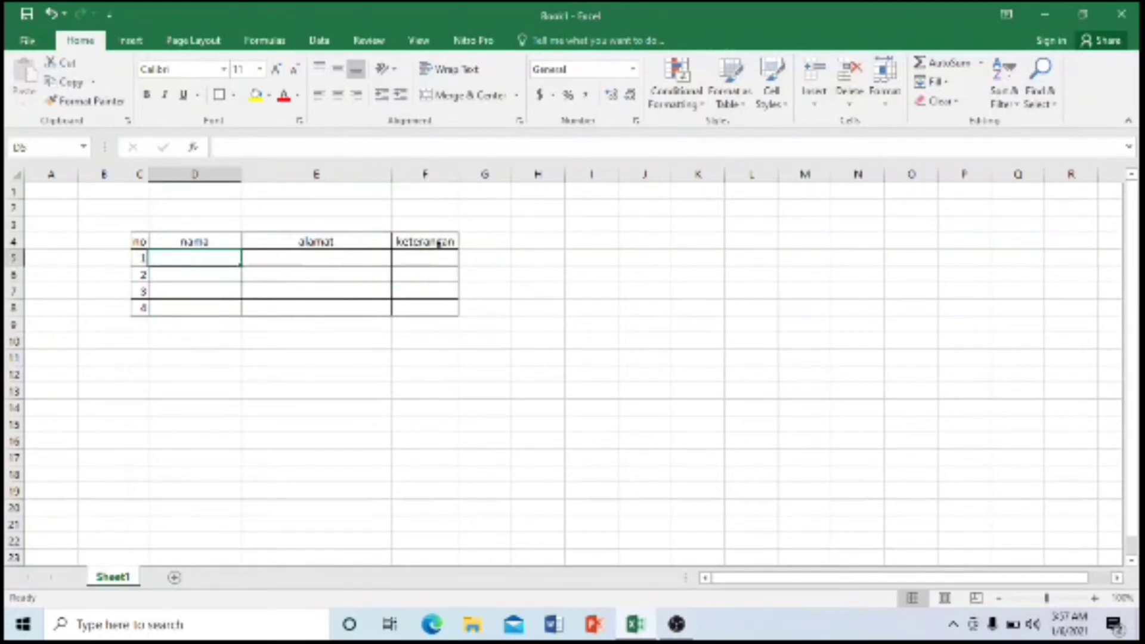
type("a")
key("Return")
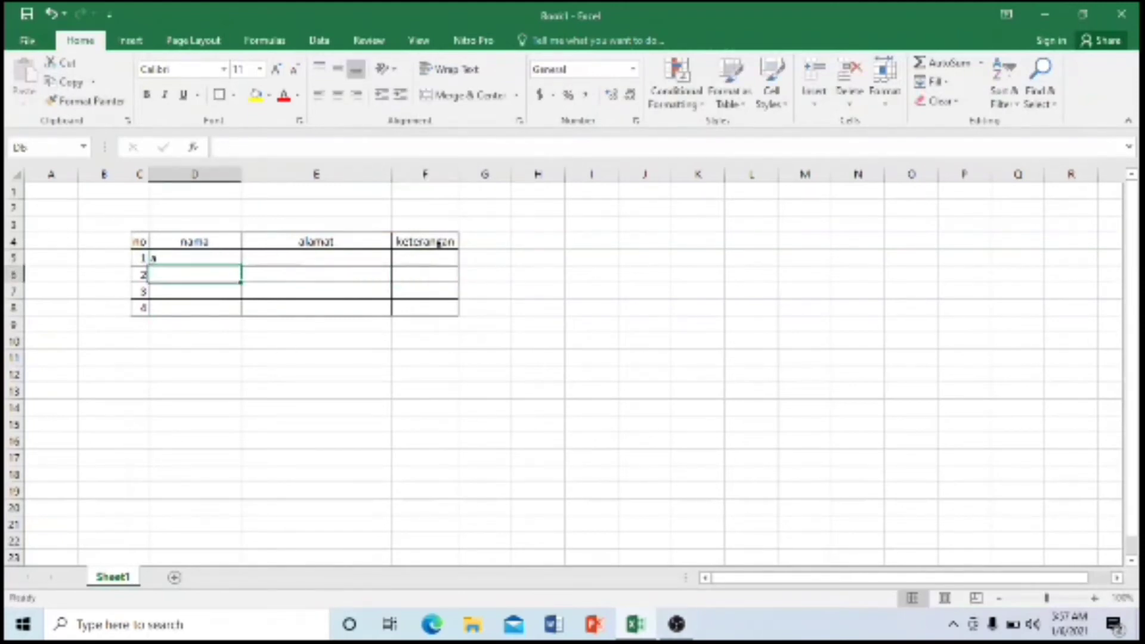
type("b")
key("Return")
type("c")
key("Return")
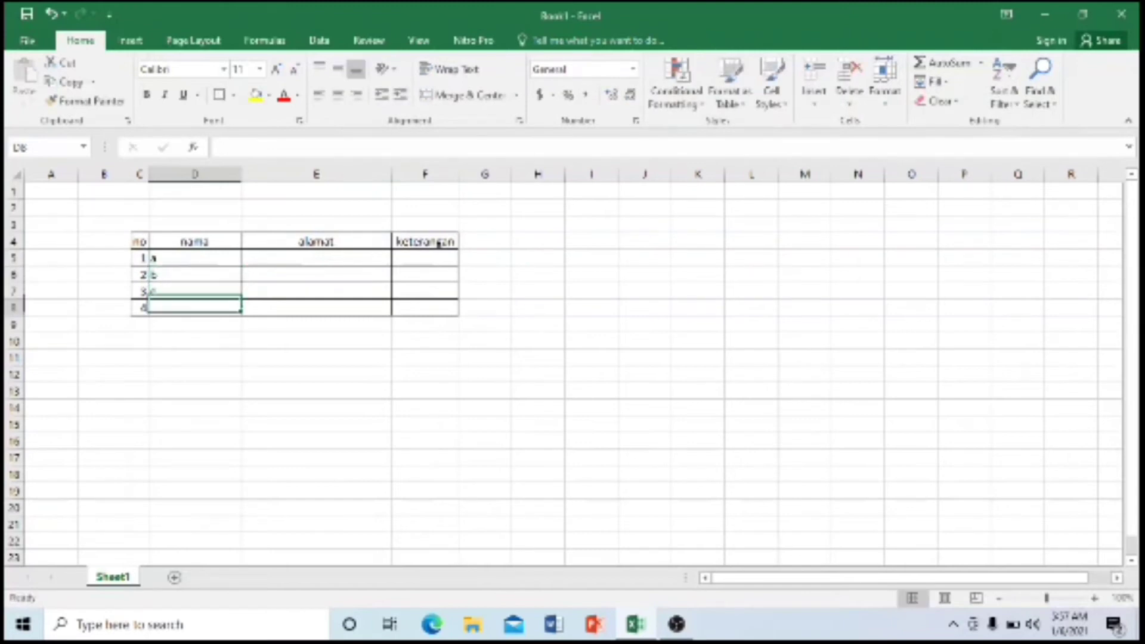
type("d")
key("Return")
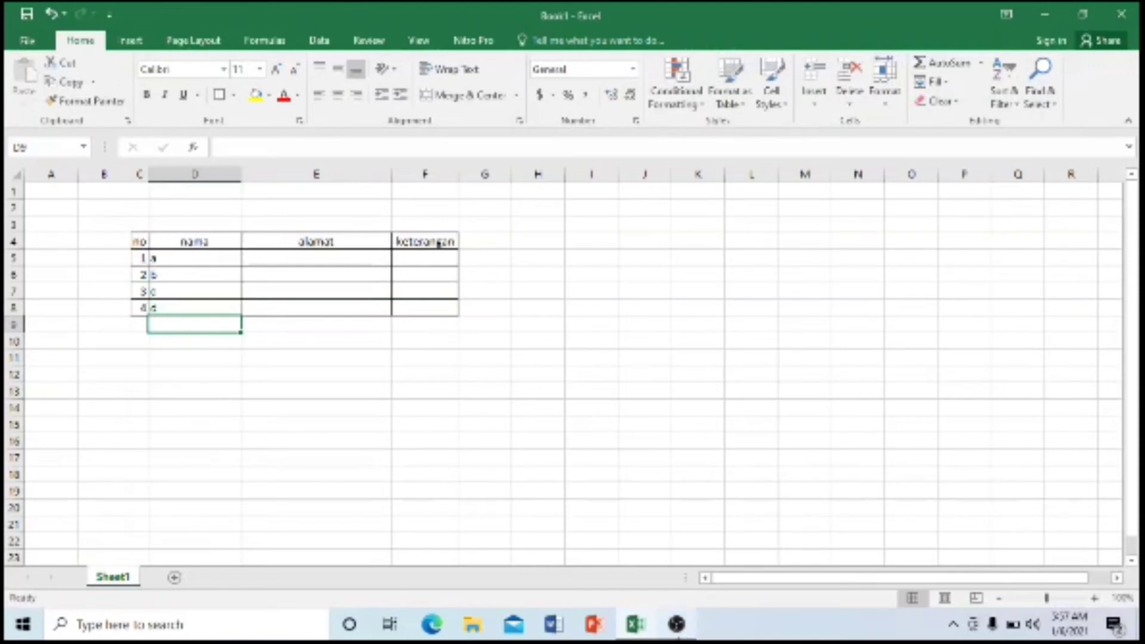
left_click(159, 372)
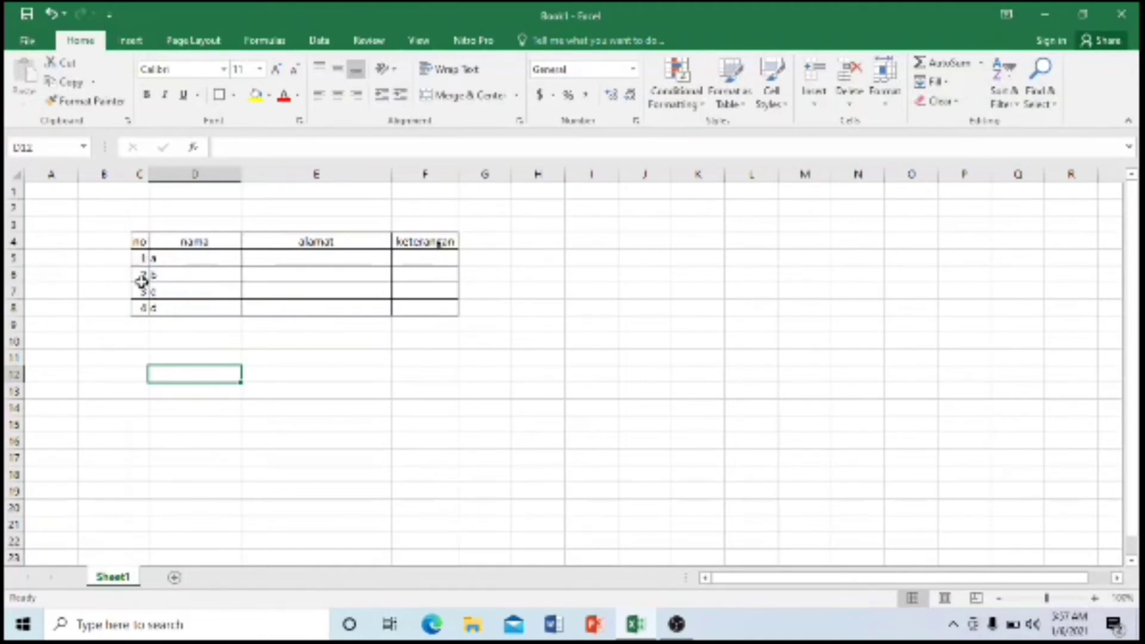
Insert a blank row at row 6, between the table entries numbered 1 and 2
right_click(13, 275)
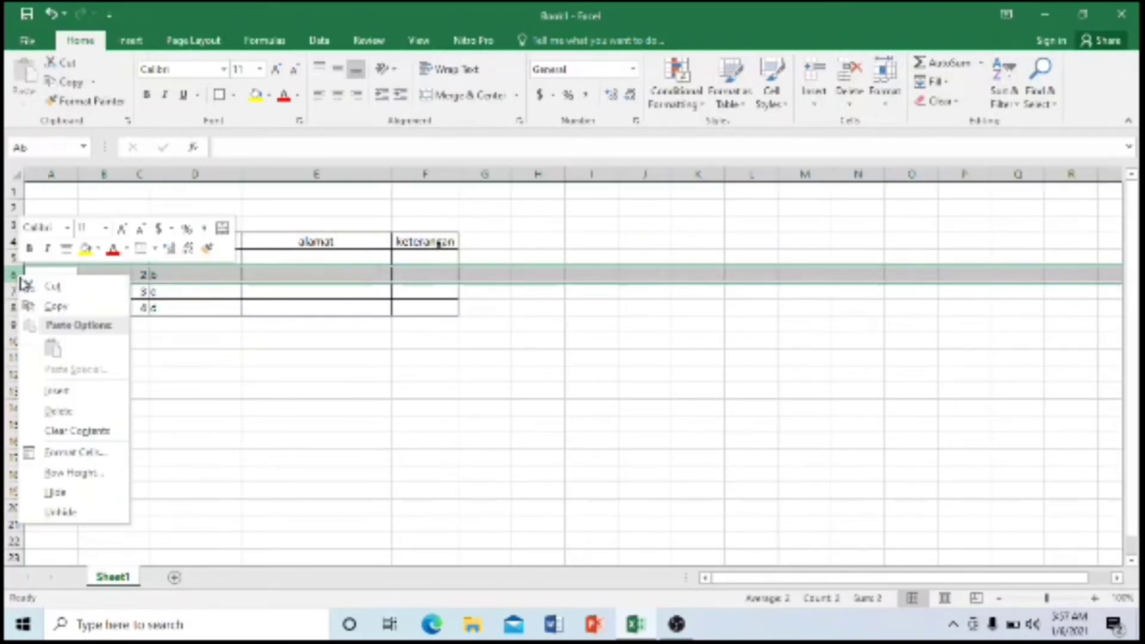
left_click(71, 393)
left_click(223, 437)
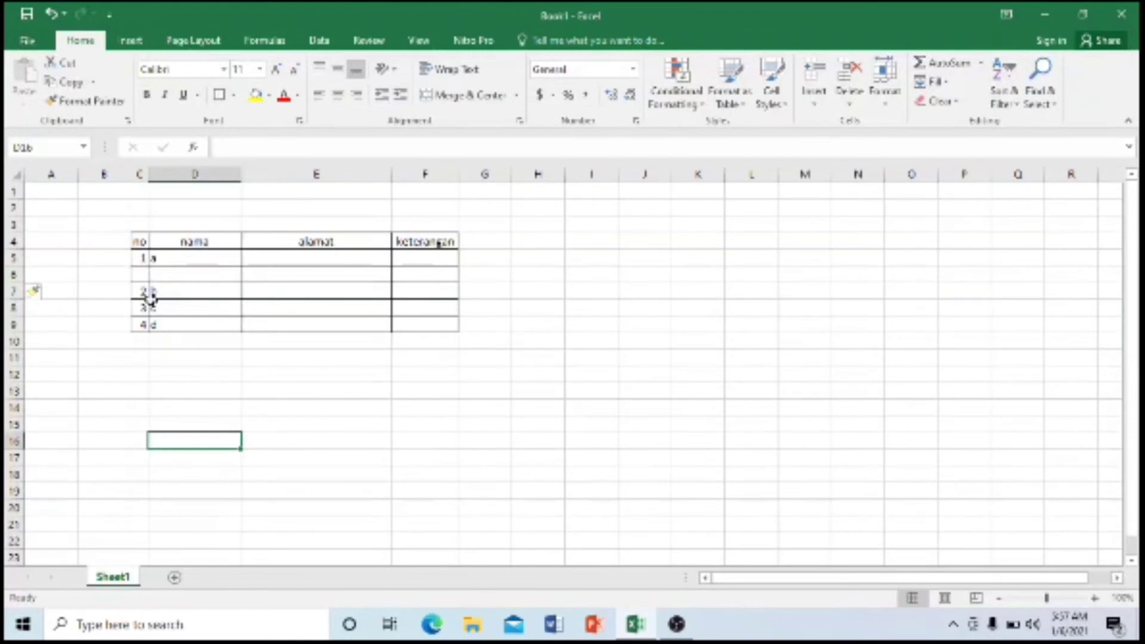
left_click(141, 274)
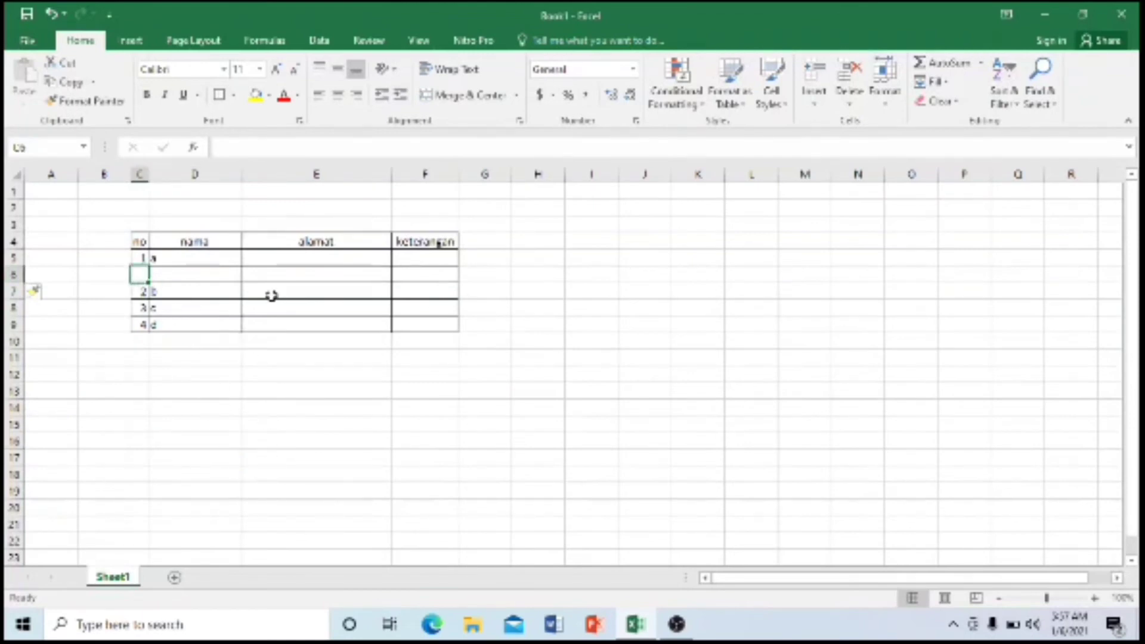
left_click(187, 390)
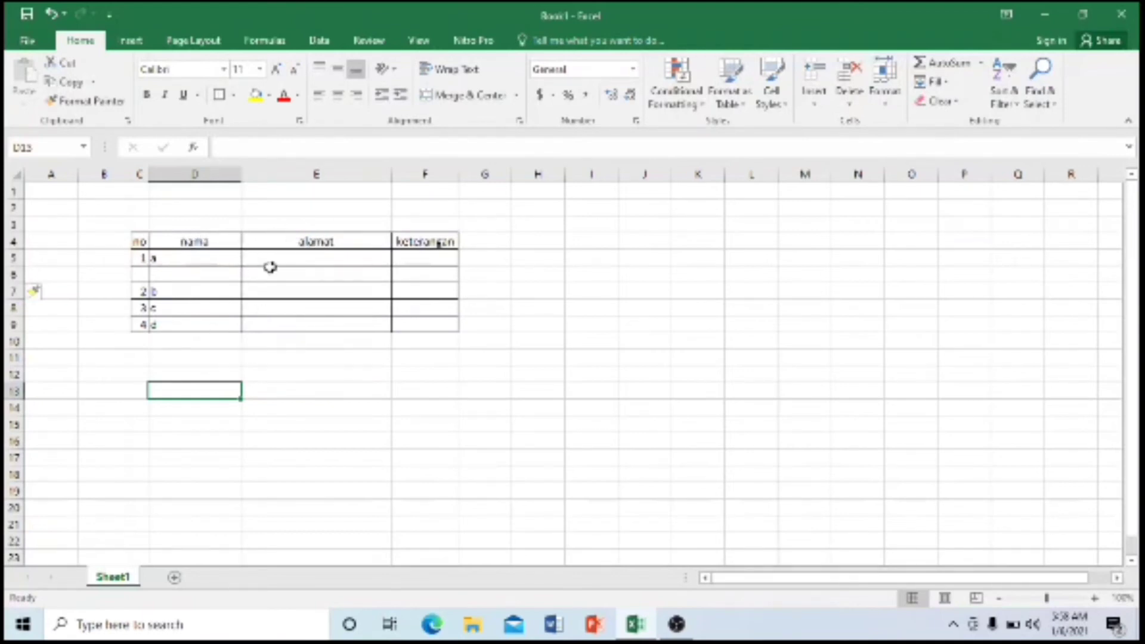
Insert a blank column at column E, between the nama and alamat columns
right_click(303, 172)
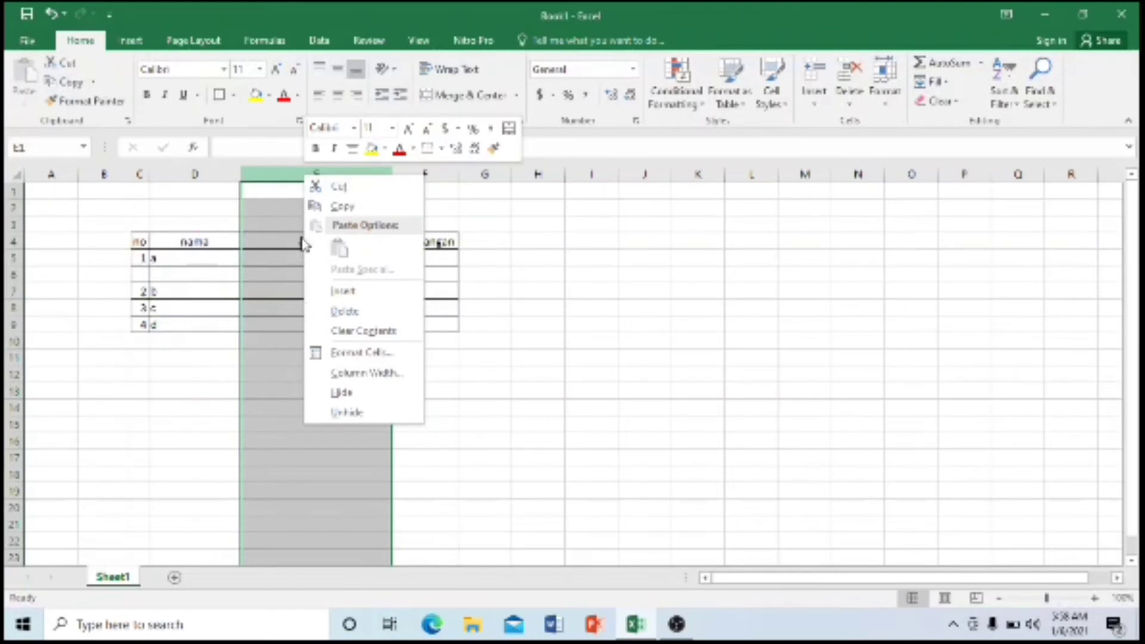
left_click(276, 179)
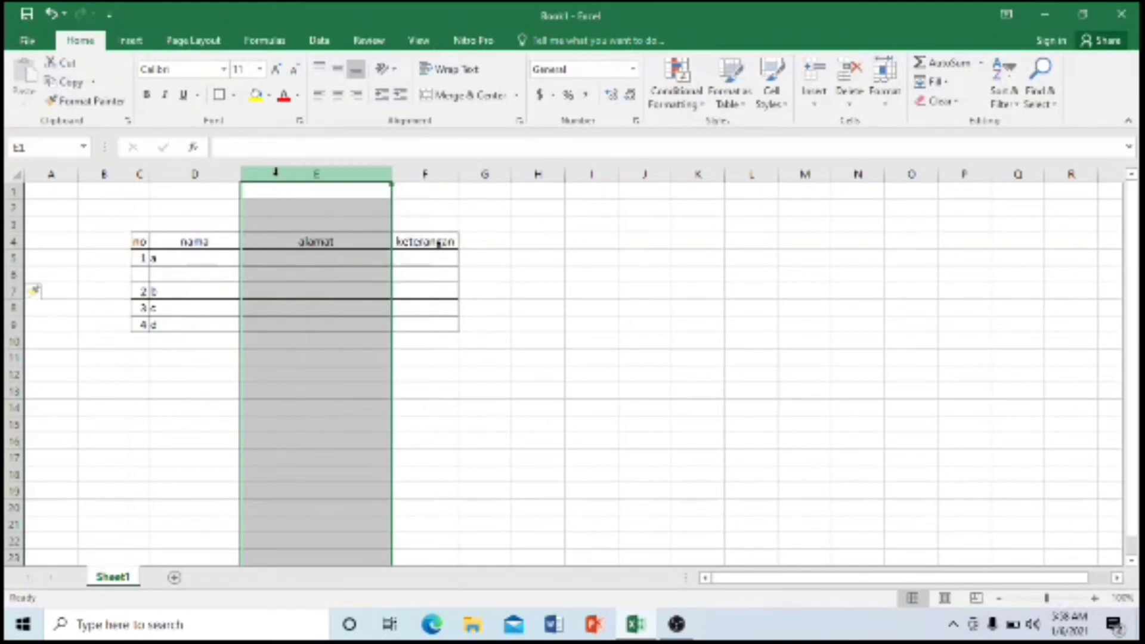
right_click(276, 178)
left_click(301, 293)
left_click(289, 372)
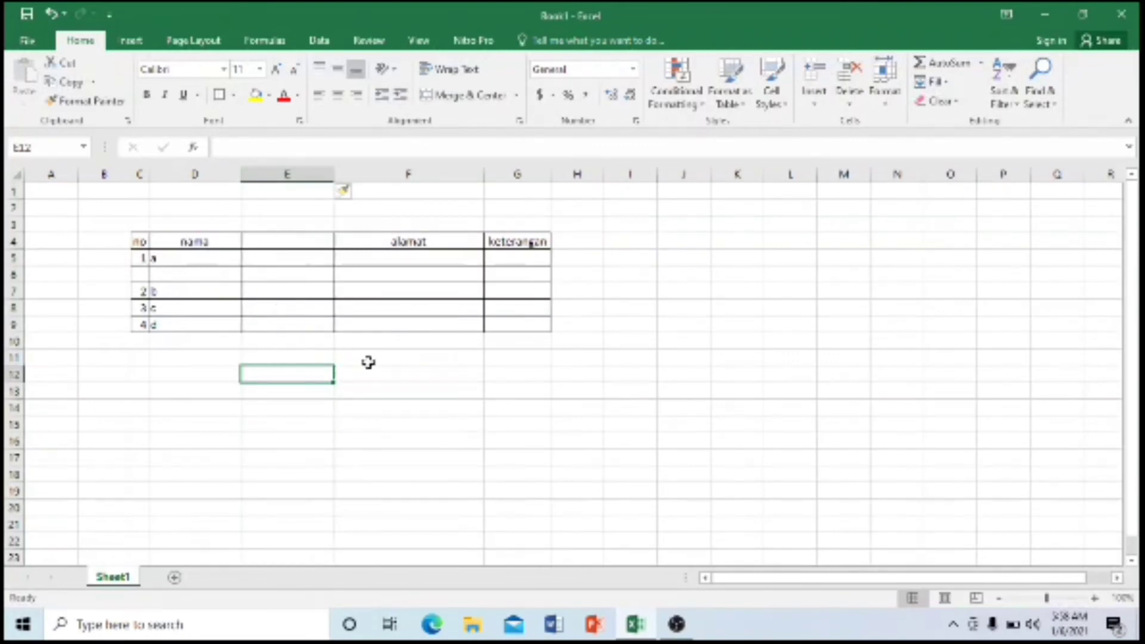
left_click(311, 418)
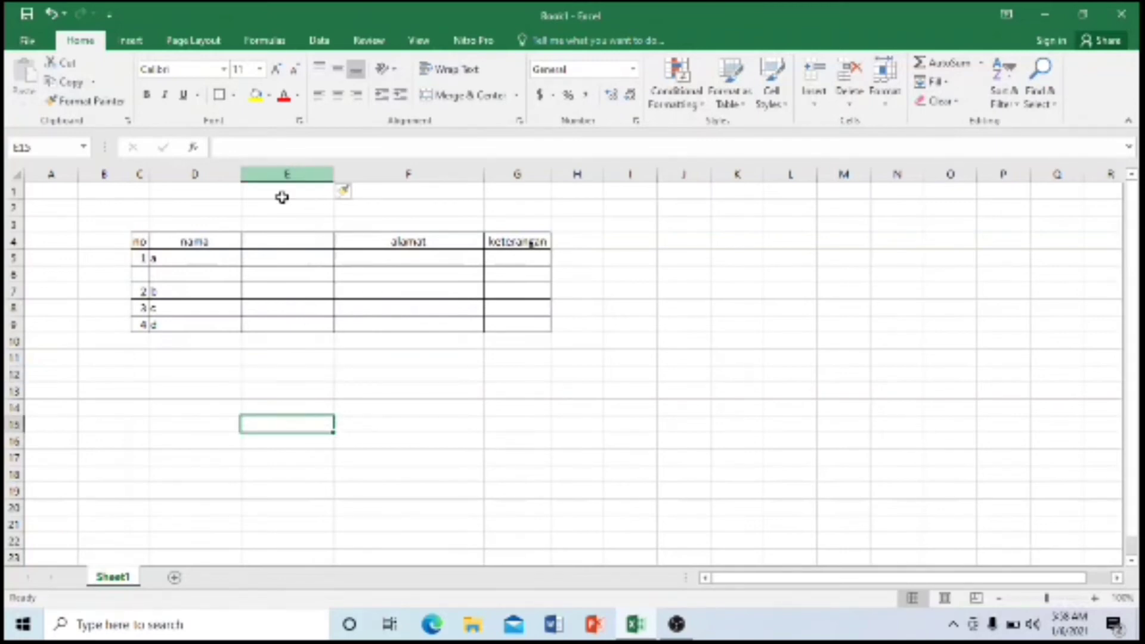
Delete the blank column E between nama and alamat, and the blank row 6 between entries 1 and 2
right_click(299, 179)
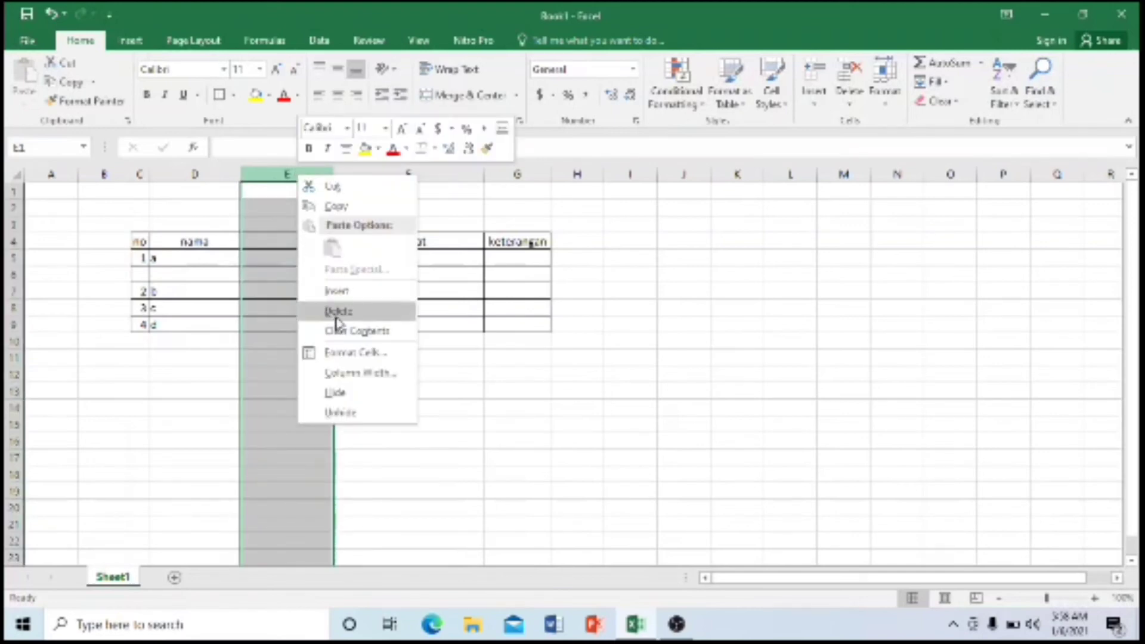
left_click(337, 311)
left_click(311, 376)
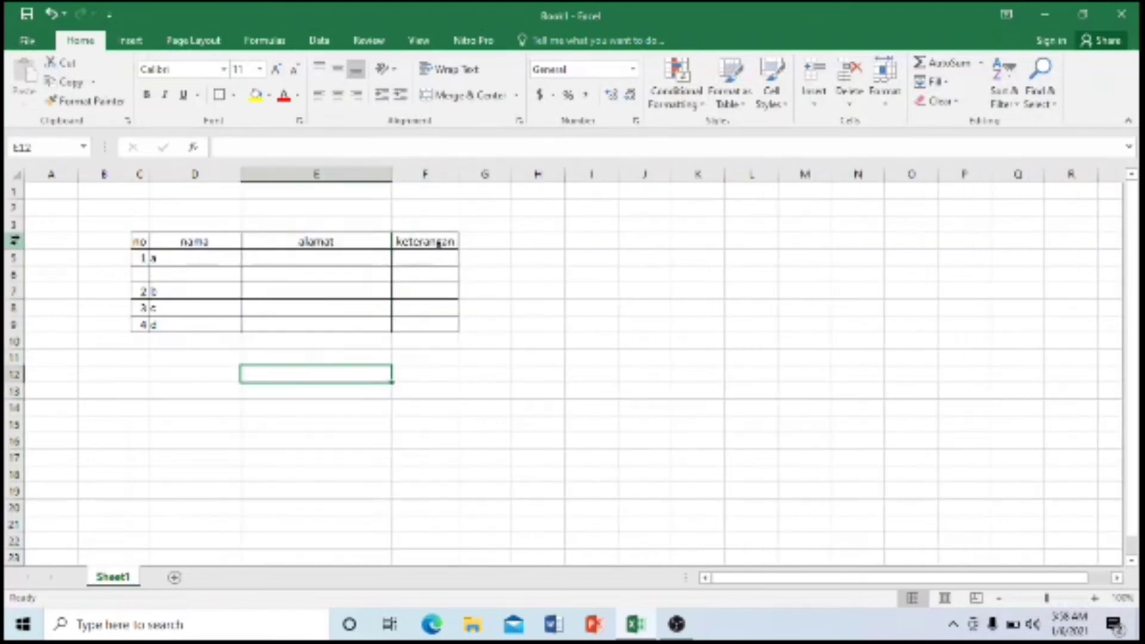
right_click(13, 275)
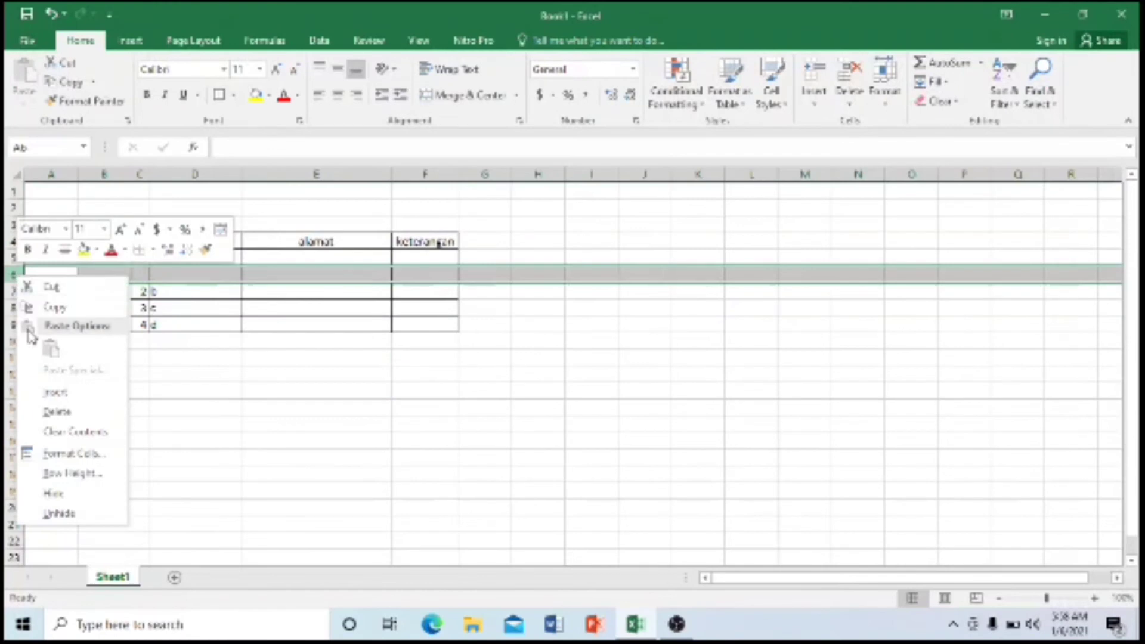
left_click(49, 410)
left_click(236, 406)
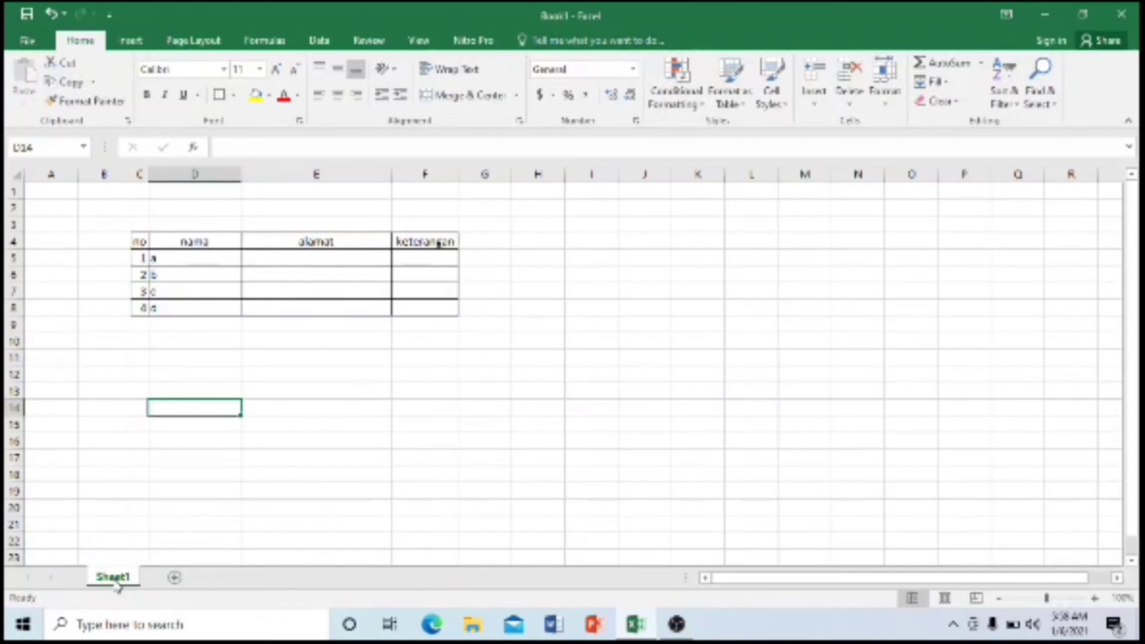
Add three new blank worksheets after Sheet1
left_click(174, 578)
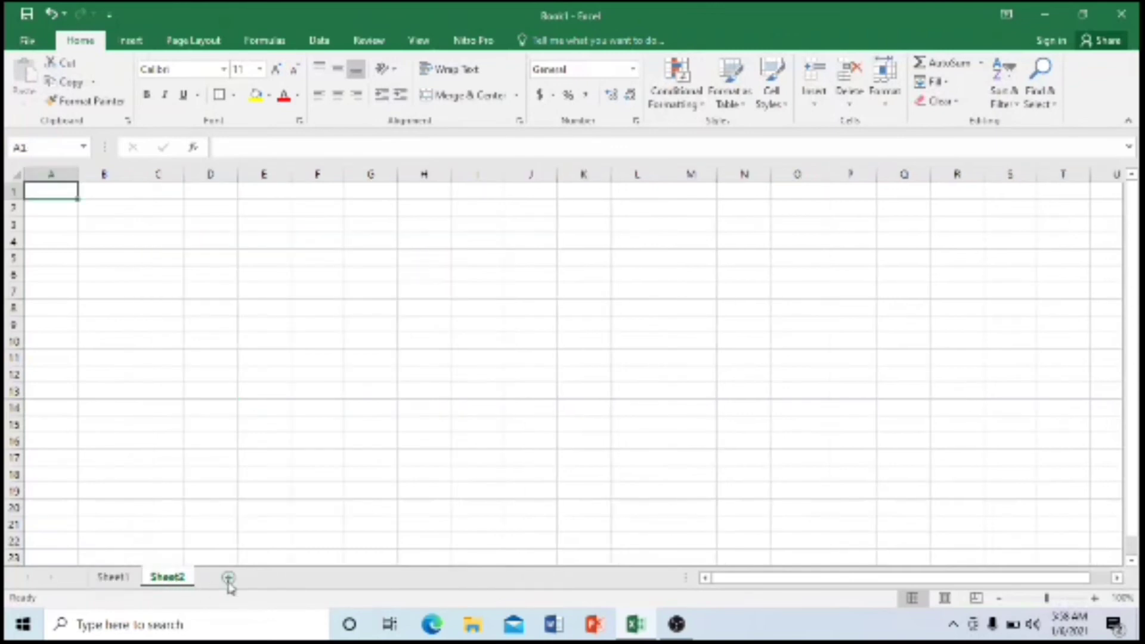
left_click(229, 579)
left_click(284, 578)
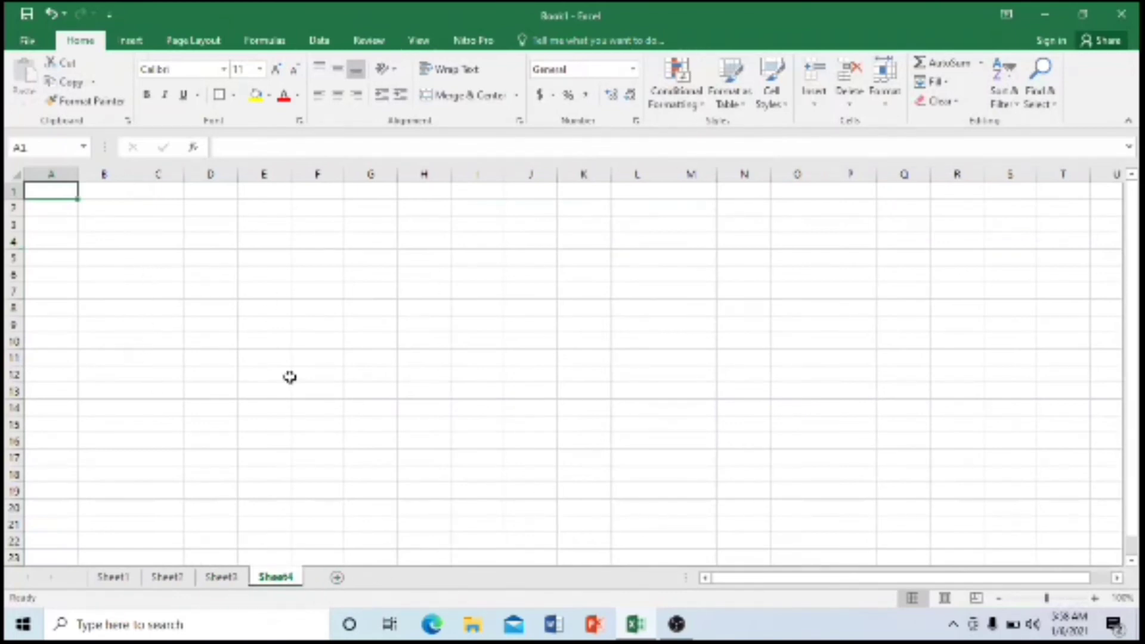
View each worksheet in turn from Sheet1 to Sheet4, and return to the table on Sheet1
left_click(119, 577)
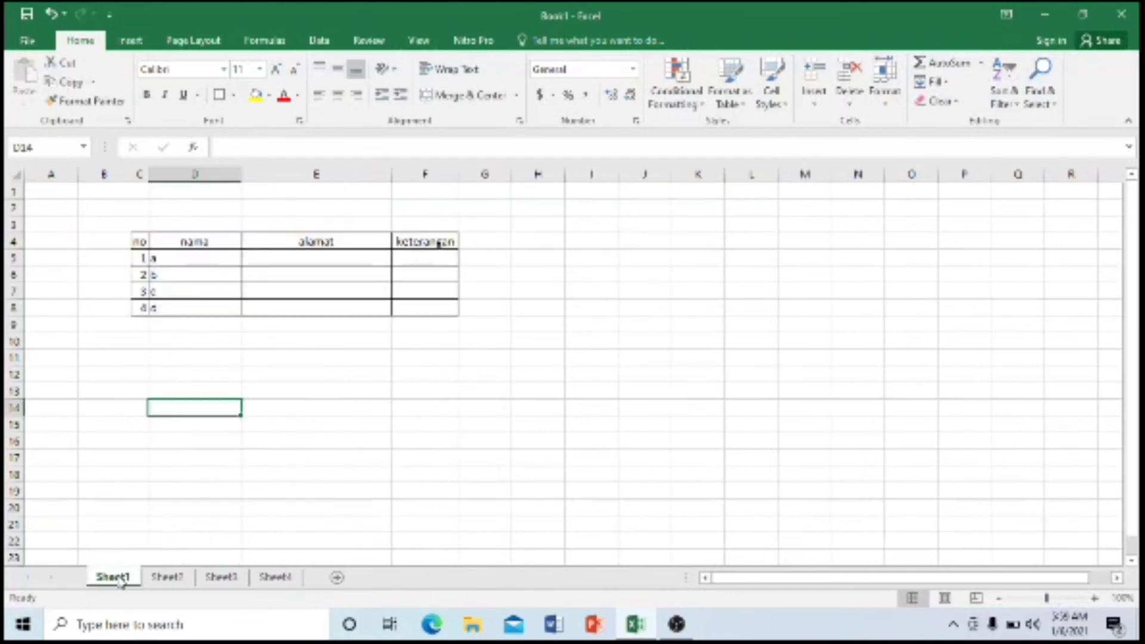
left_click(167, 577)
left_click(221, 577)
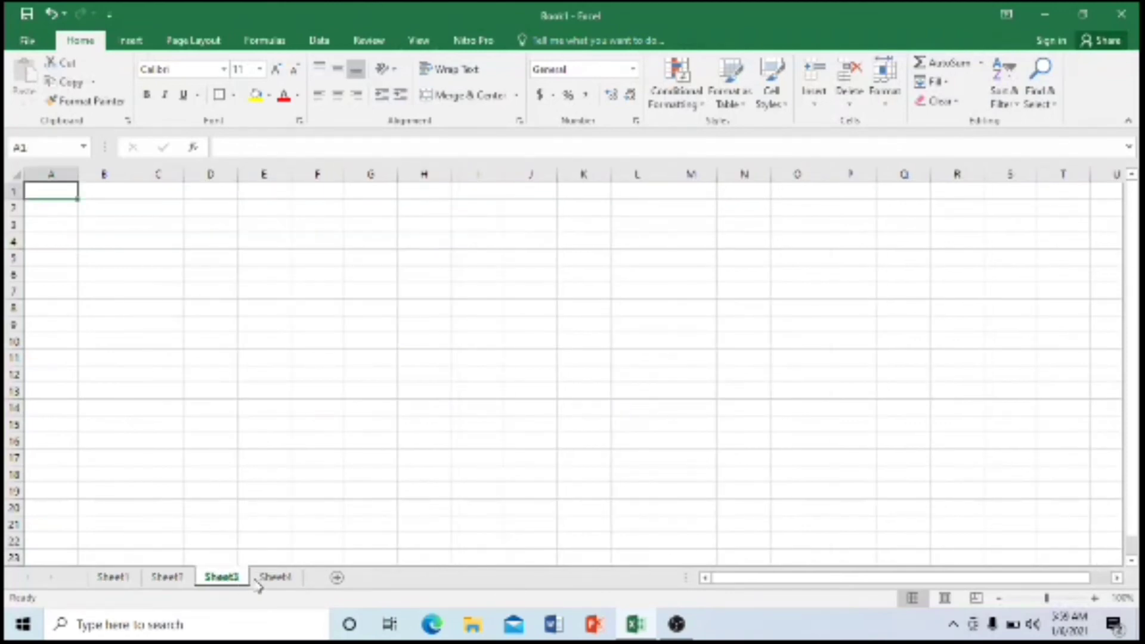
left_click(276, 579)
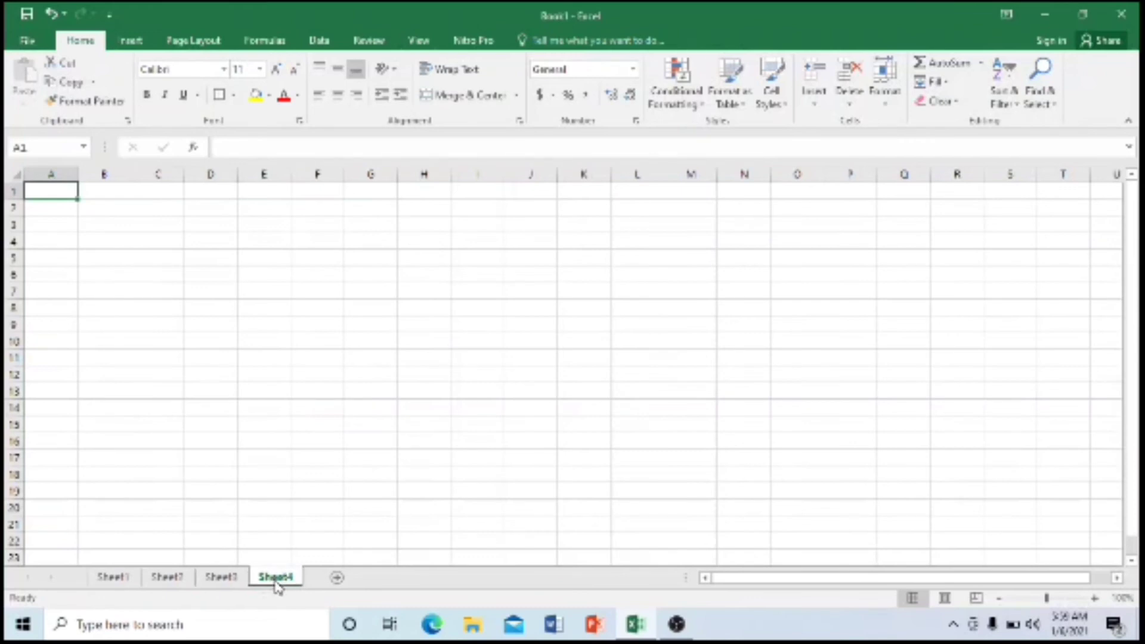
left_click(112, 577)
left_click(222, 345)
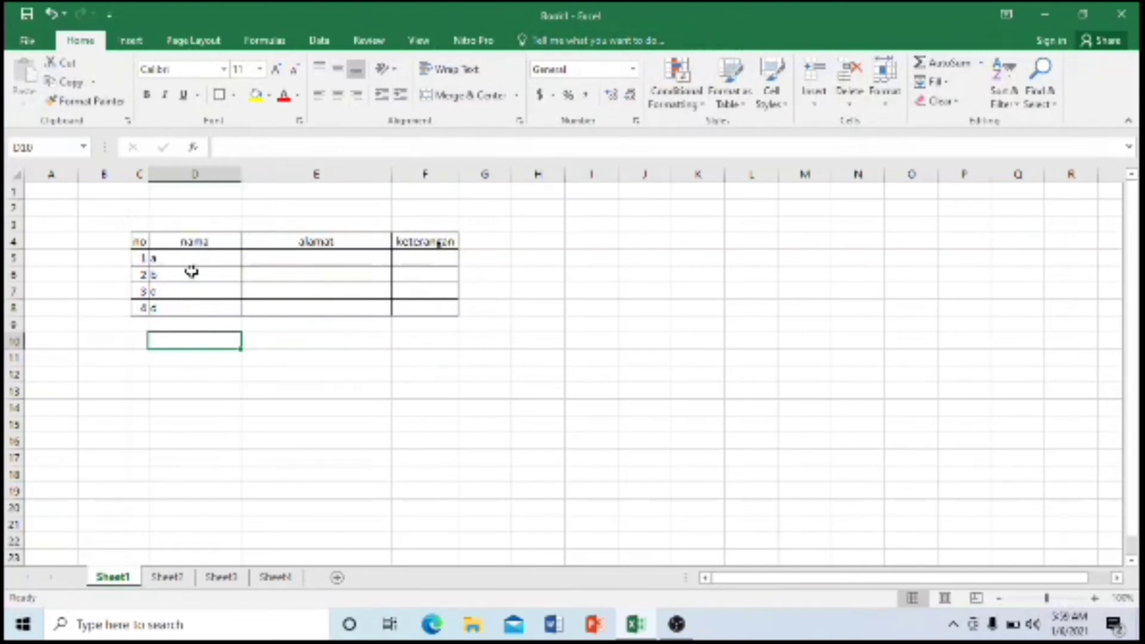
Save the workbook in the Documents folder as an Excel Workbook named "belajar excel"
left_click(26, 42)
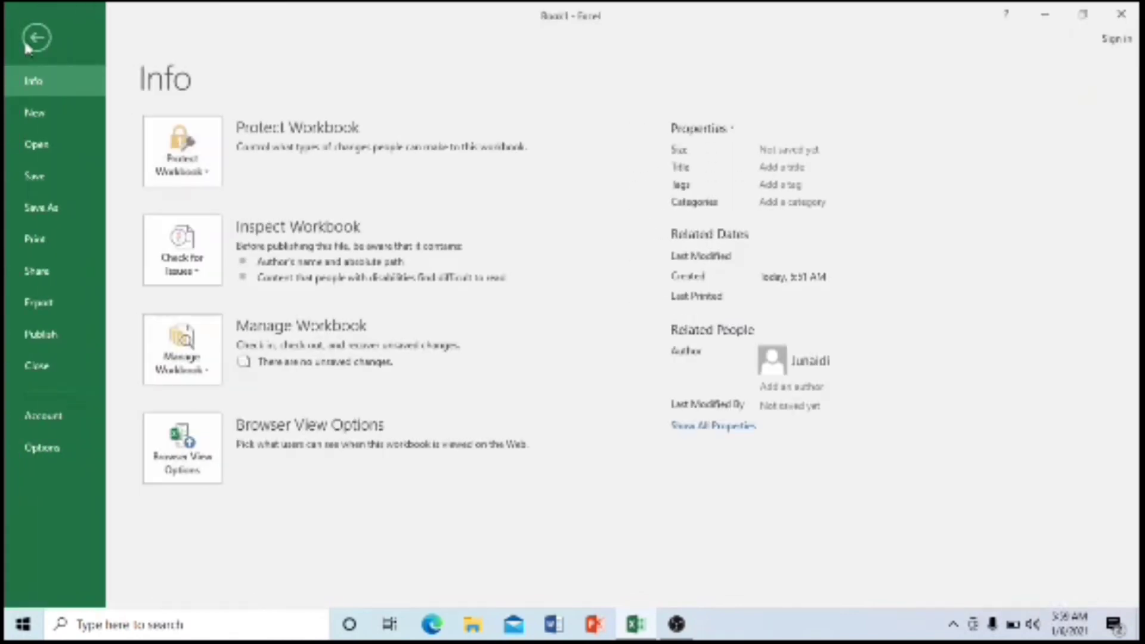
left_click(34, 180)
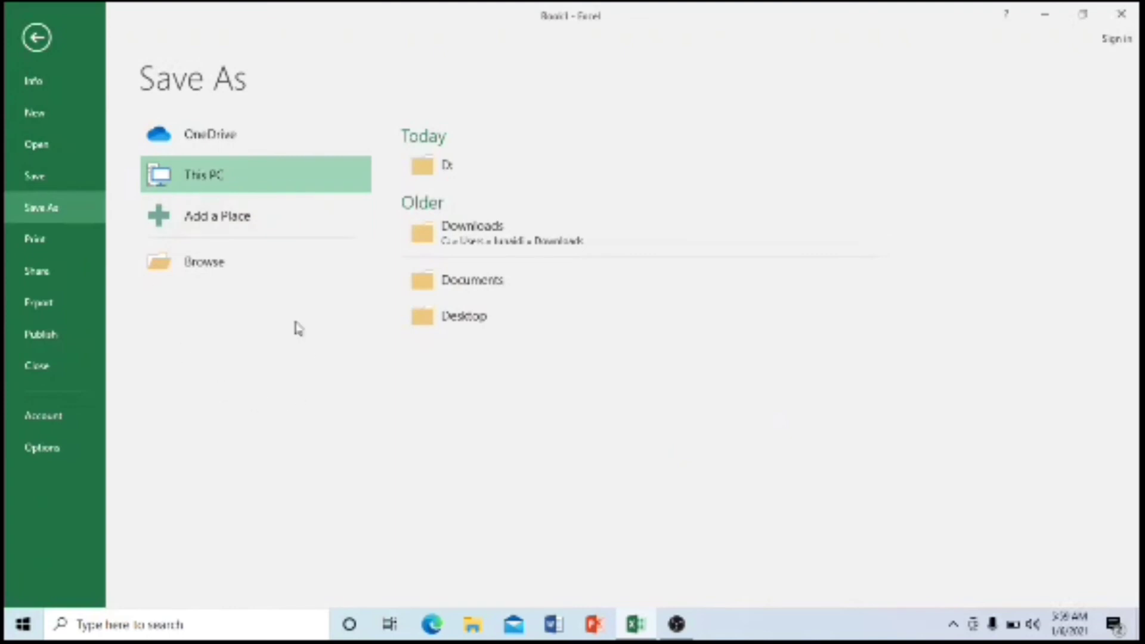
double_click(216, 175)
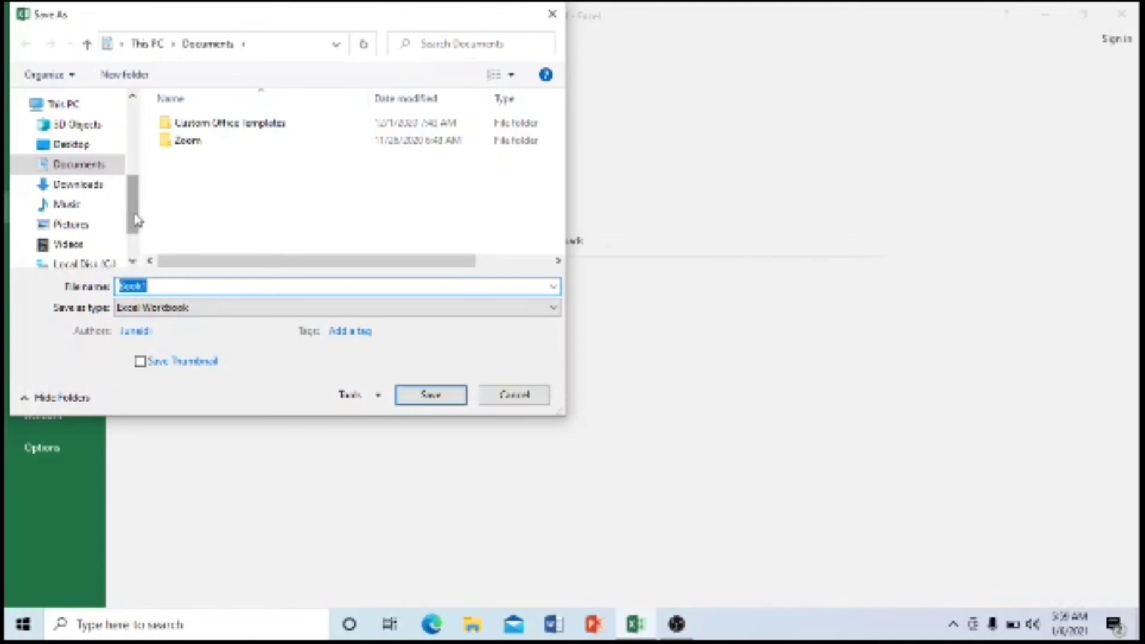
left_click_drag(136, 220, 136, 244)
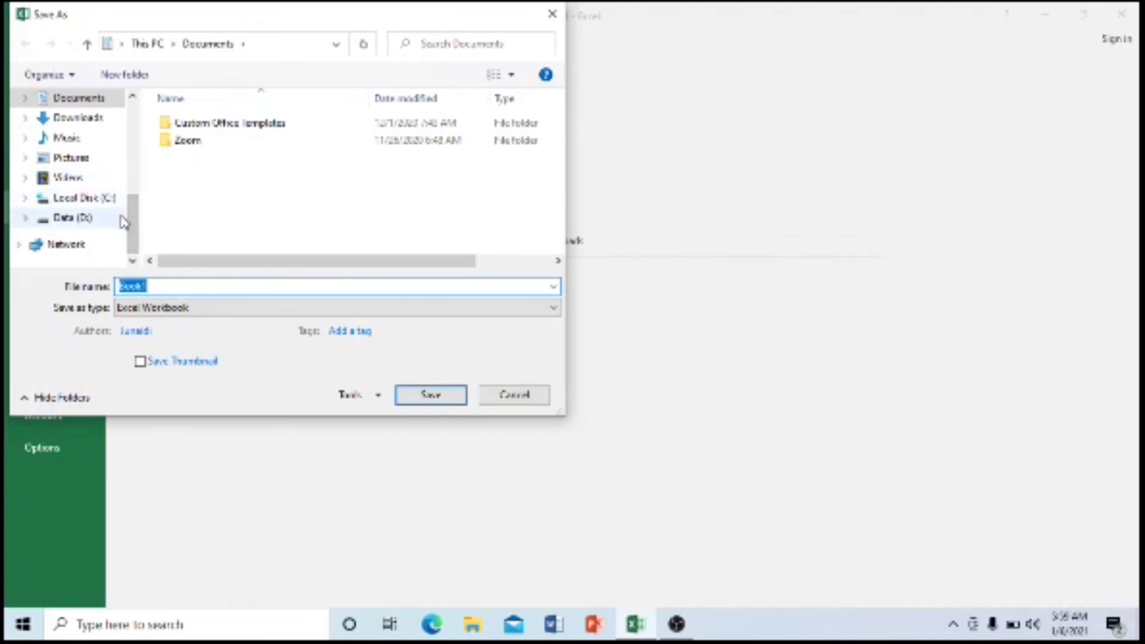
left_click(67, 101)
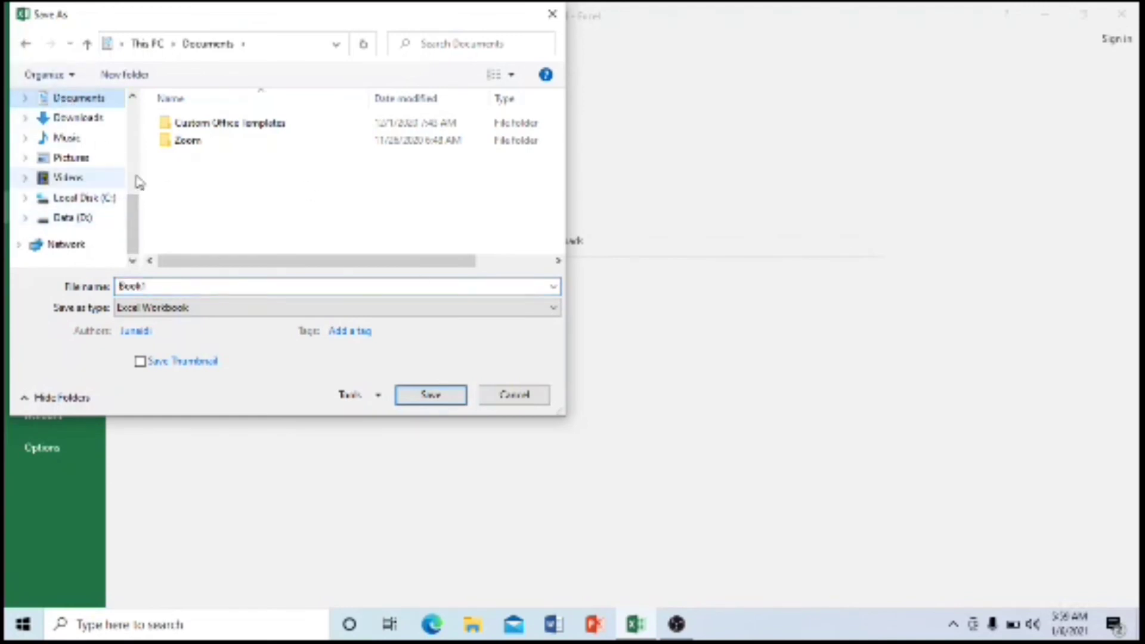
left_click(158, 288)
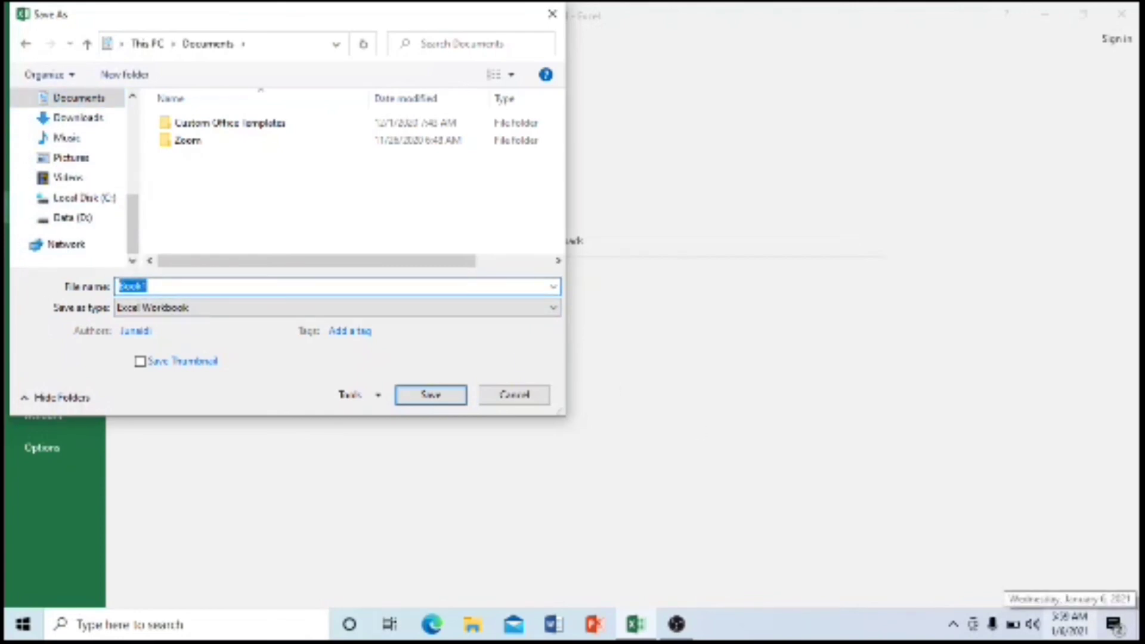
type("be")
type("exce")
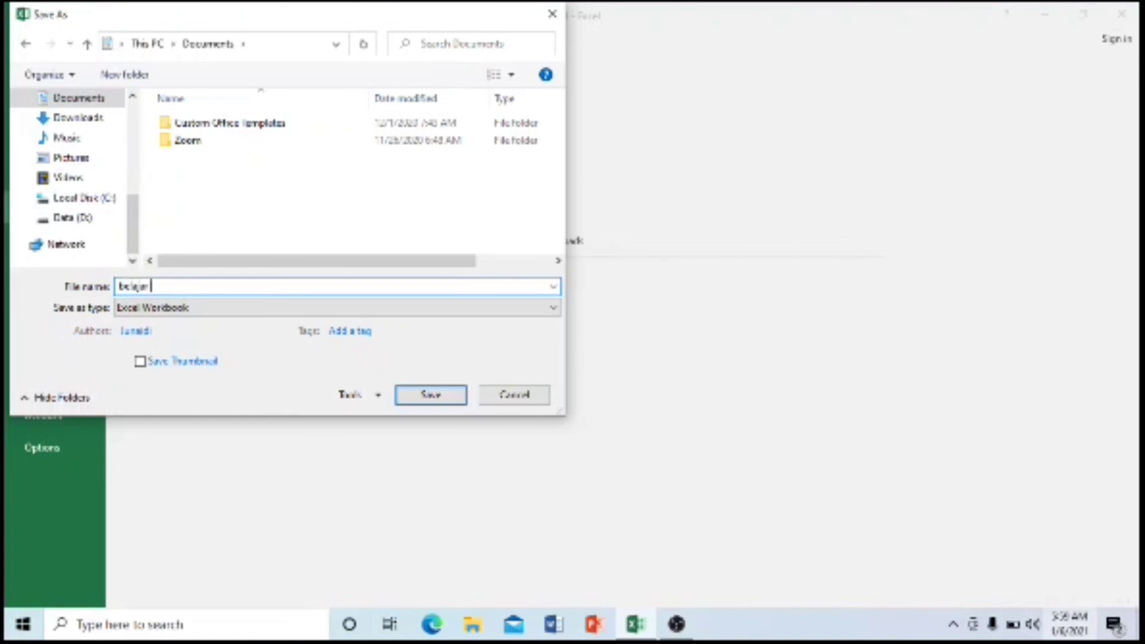
type("l")
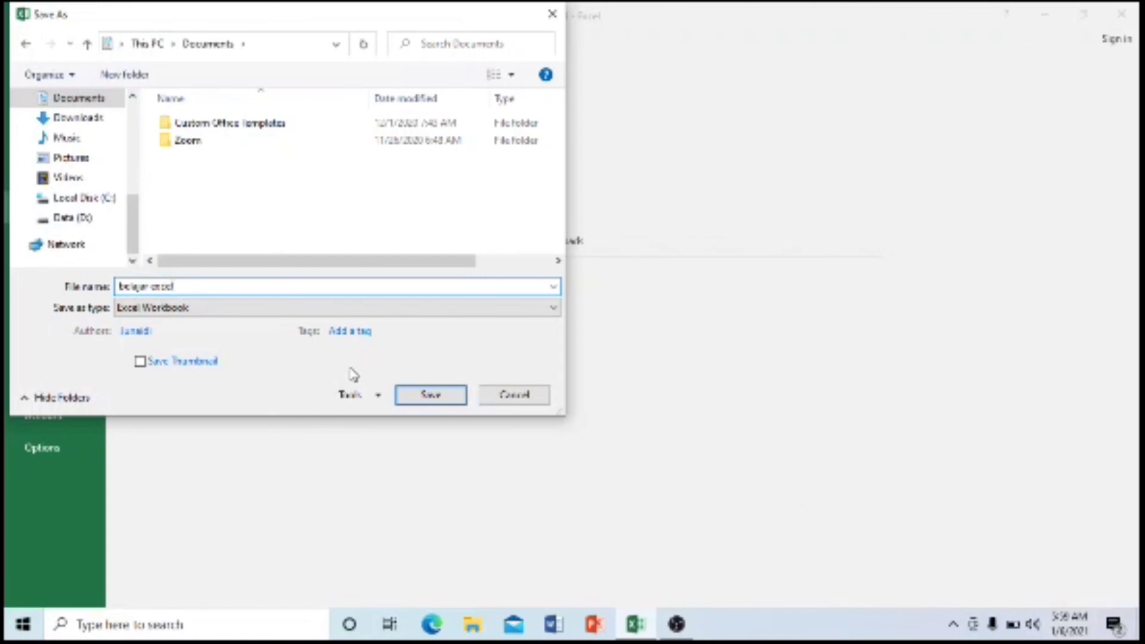
left_click(422, 403)
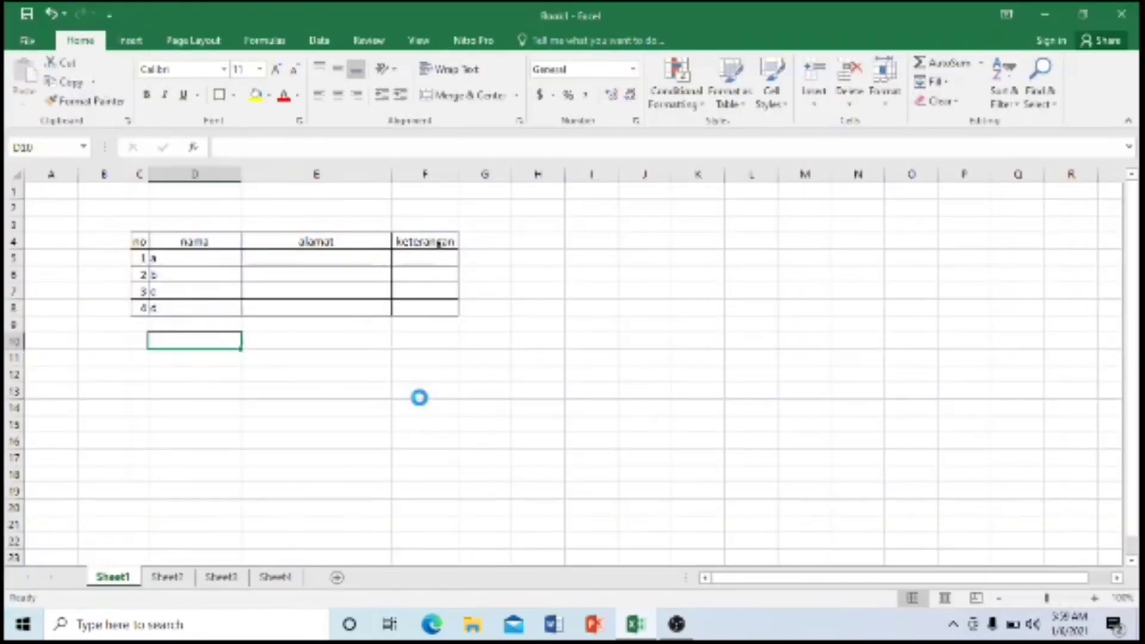